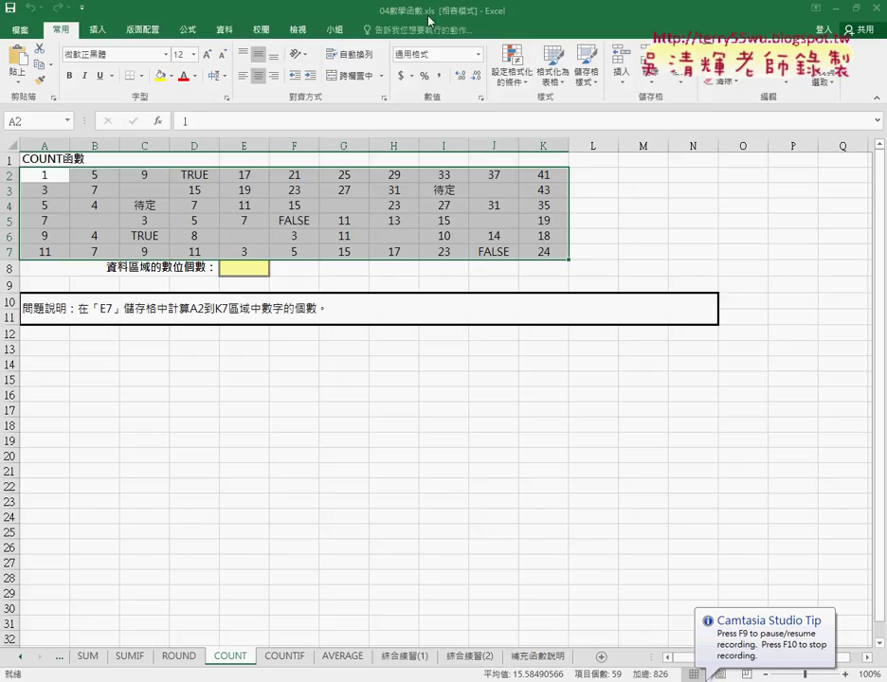
Step: Glance at the SUM sheet, then return to the COUNT sheet
left_click(88, 655)
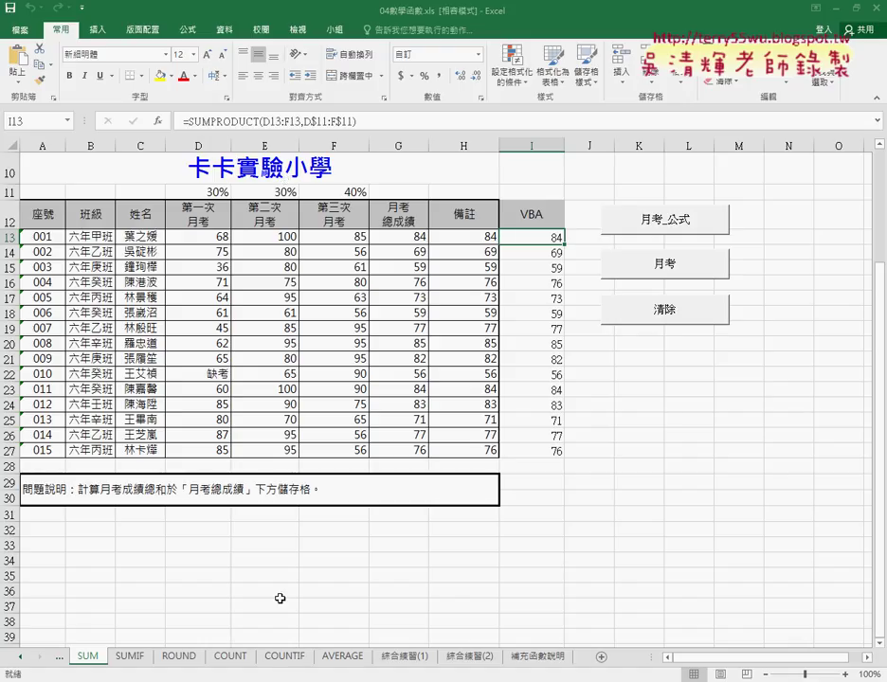
left_click(242, 659)
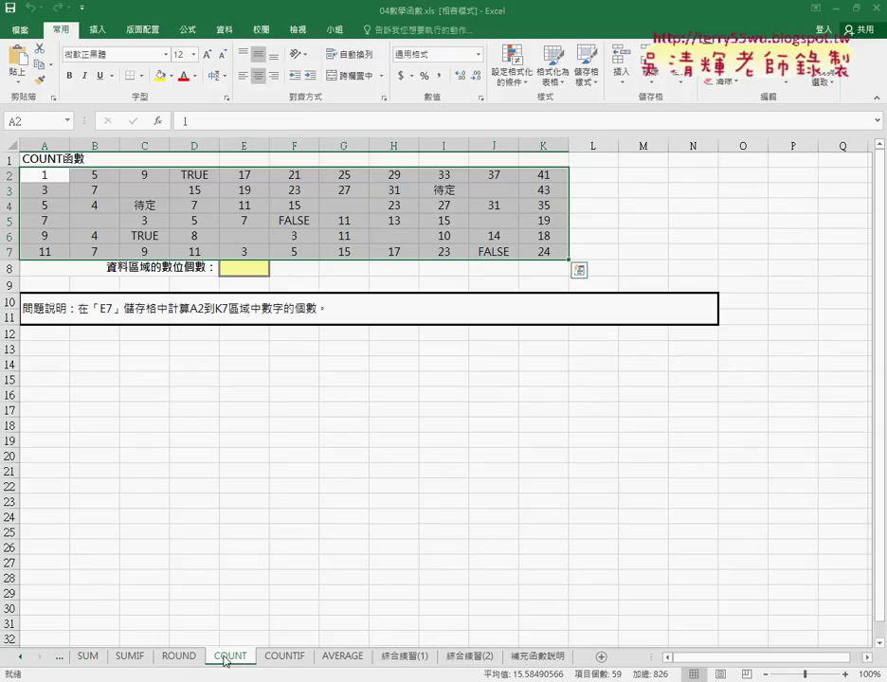
mouse_move(226, 660)
left_mouse_down()
mouse_move(208, 644)
mouse_move(216, 635)
left_mouse_up()
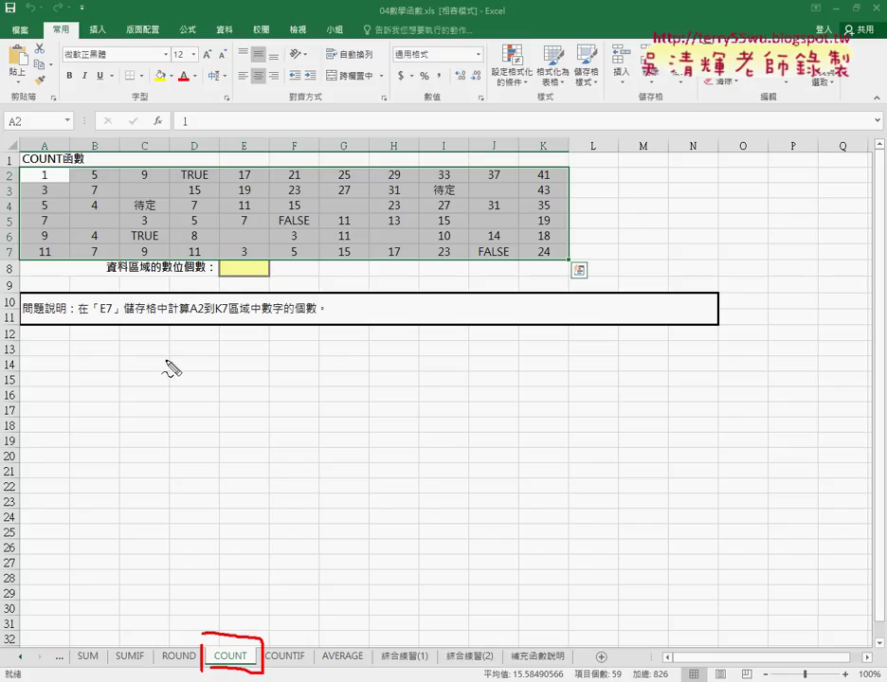
Step: Drag across the A2:K7 data on the COUNT sheet to review its cells
left_click_drag(20, 168, 21, 258)
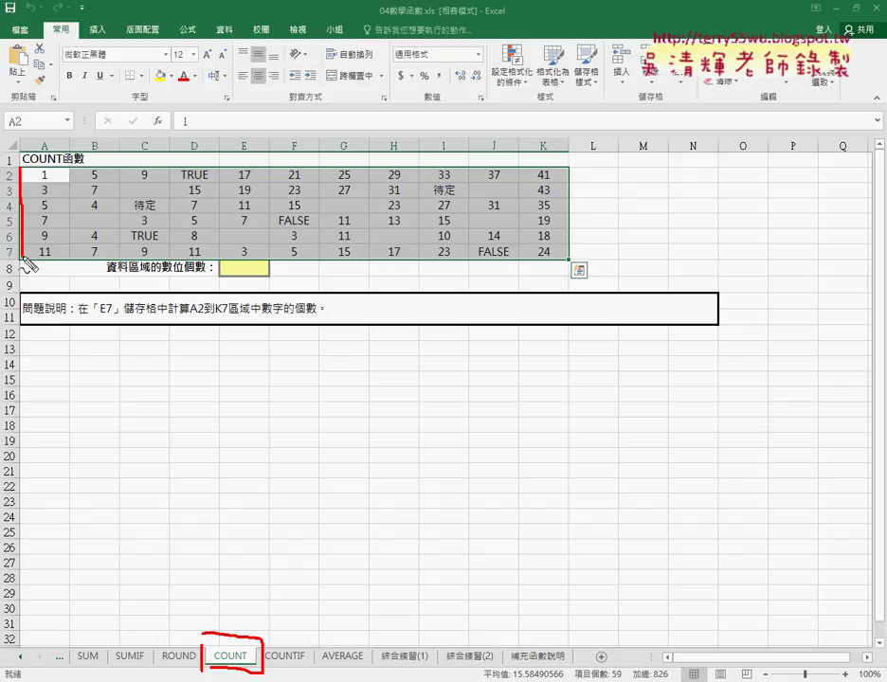
left_click_drag(46, 167, 559, 257)
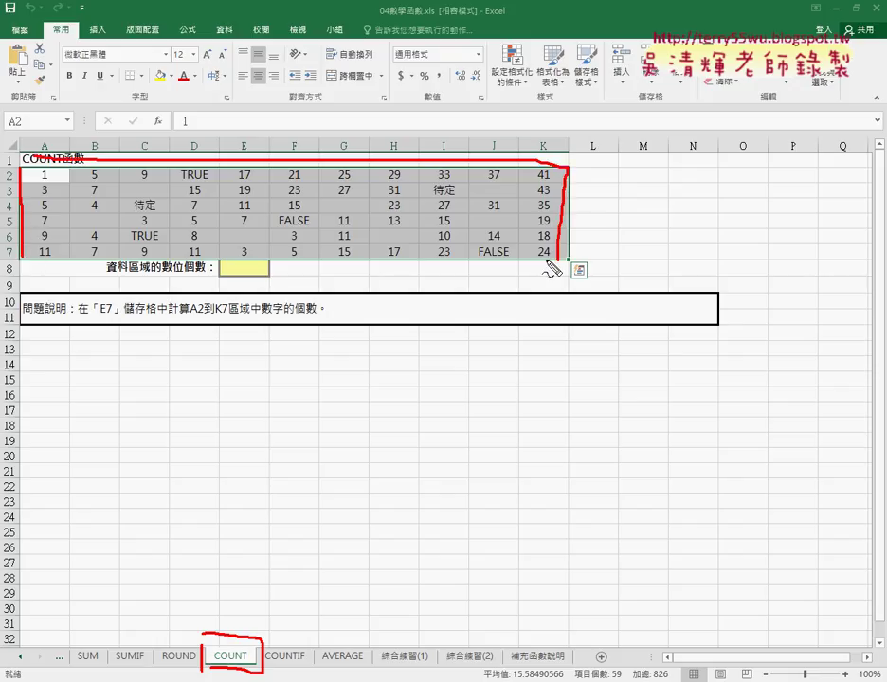
left_click_drag(36, 269, 555, 269)
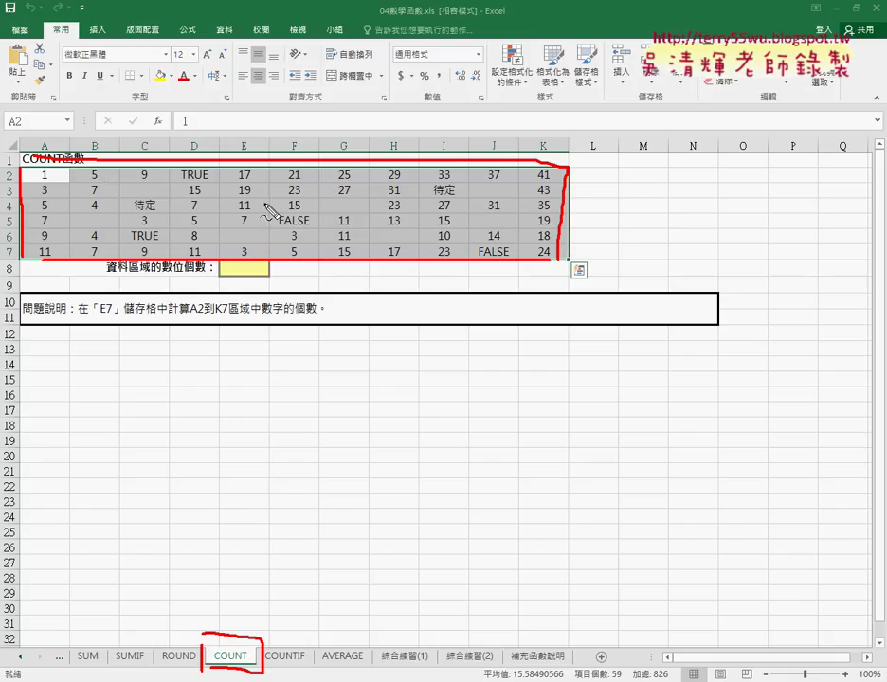
left_click_drag(270, 263, 251, 282)
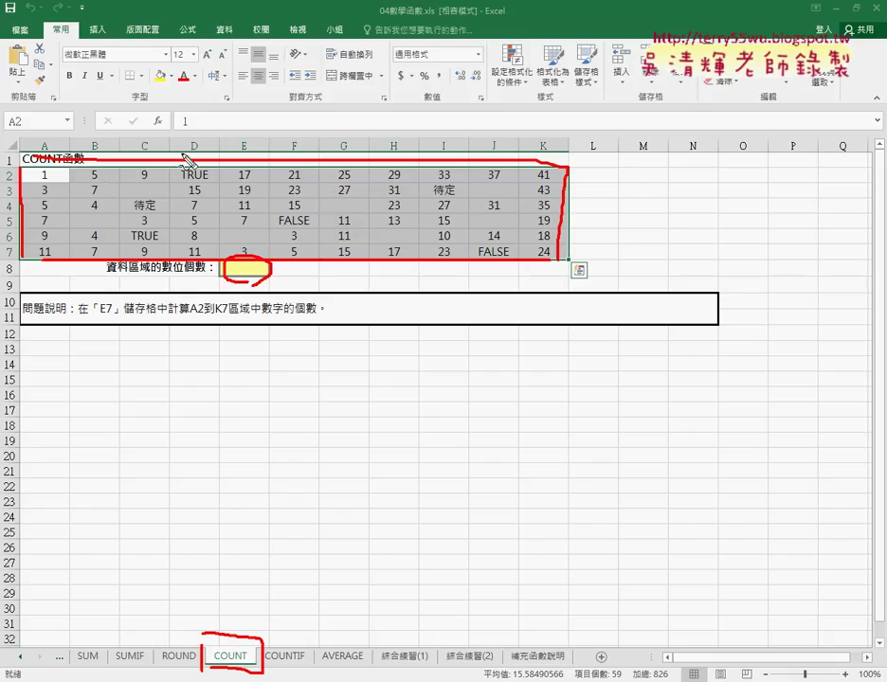
left_click_drag(152, 112, 233, 263)
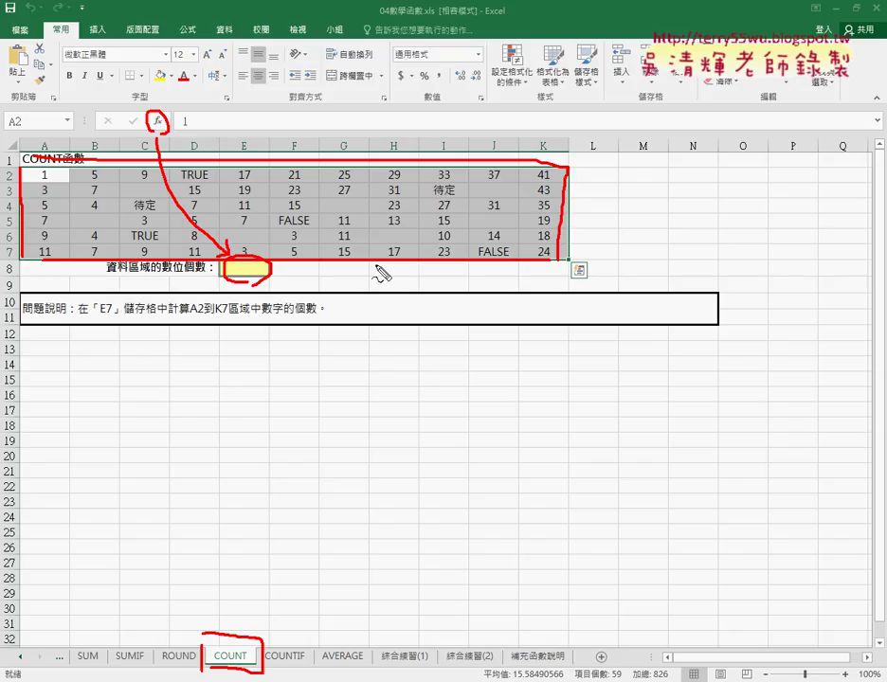
left_click_drag(367, 260, 352, 283)
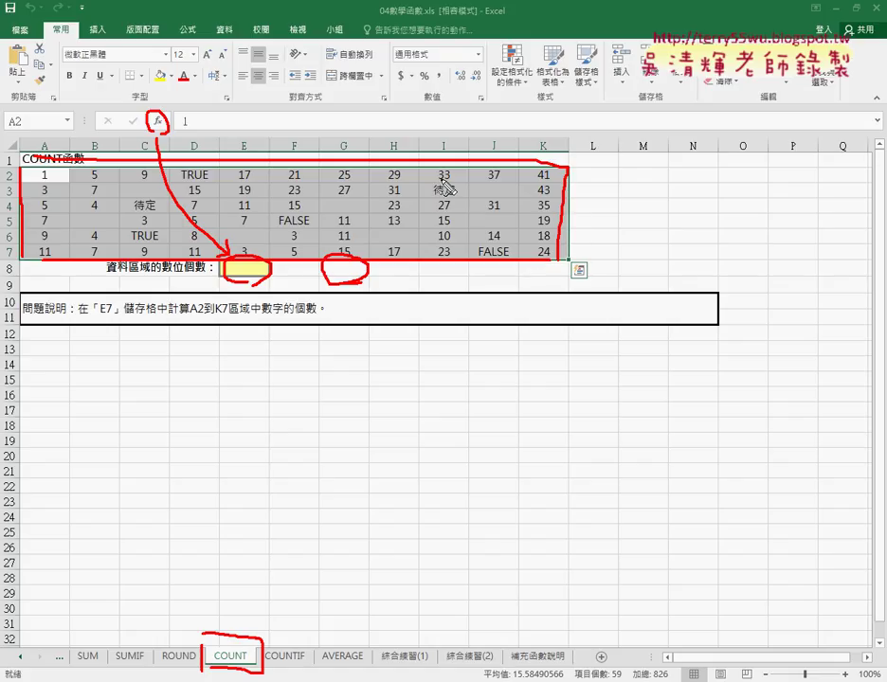
left_click_drag(434, 197, 455, 197)
left_click_drag(180, 182, 210, 182)
left_click_drag(468, 259, 464, 269)
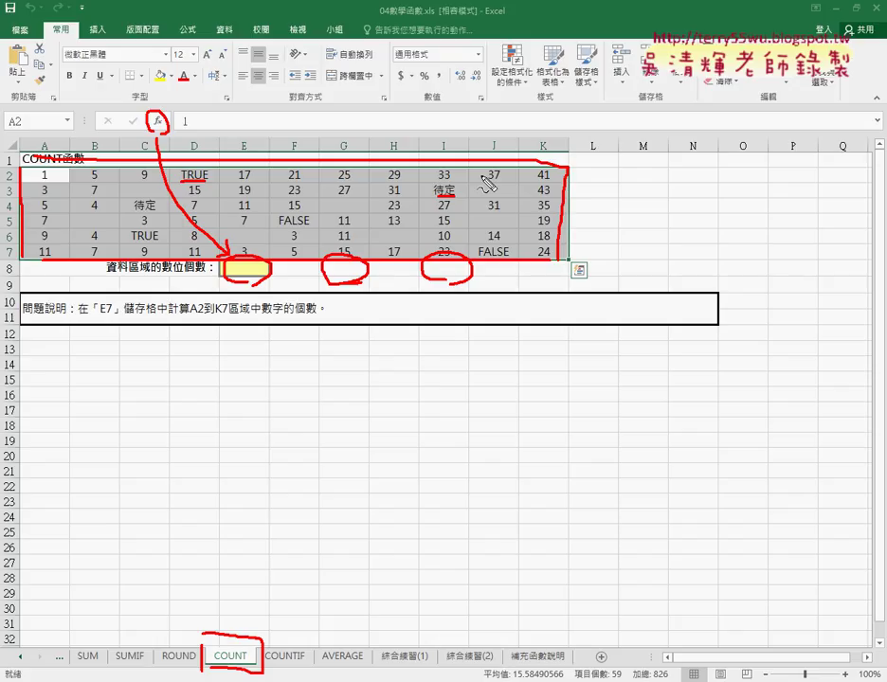
left_click_drag(563, 269, 559, 266)
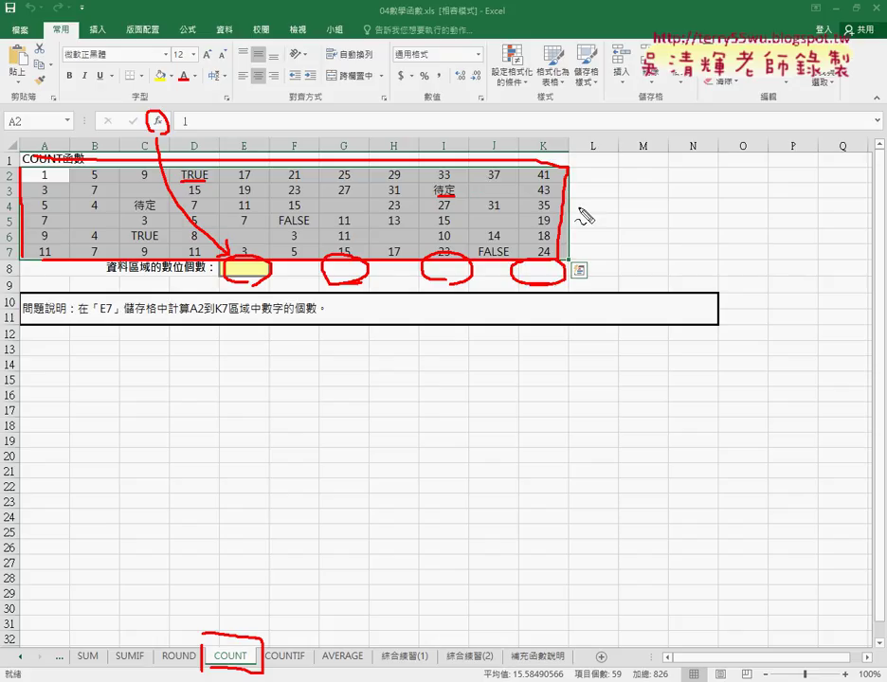
mouse_move(600, 221)
left_mouse_down()
mouse_move(603, 243)
mouse_move(622, 244)
mouse_move(646, 225)
left_mouse_up()
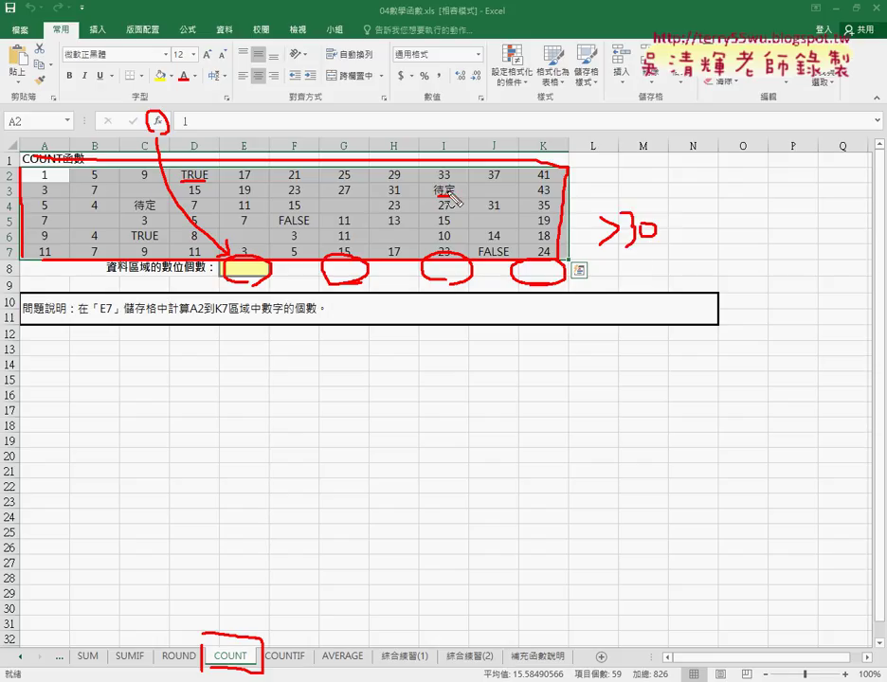
mouse_move(437, 171)
left_mouse_down()
mouse_move(442, 183)
mouse_move(491, 167)
mouse_move(538, 172)
left_mouse_up()
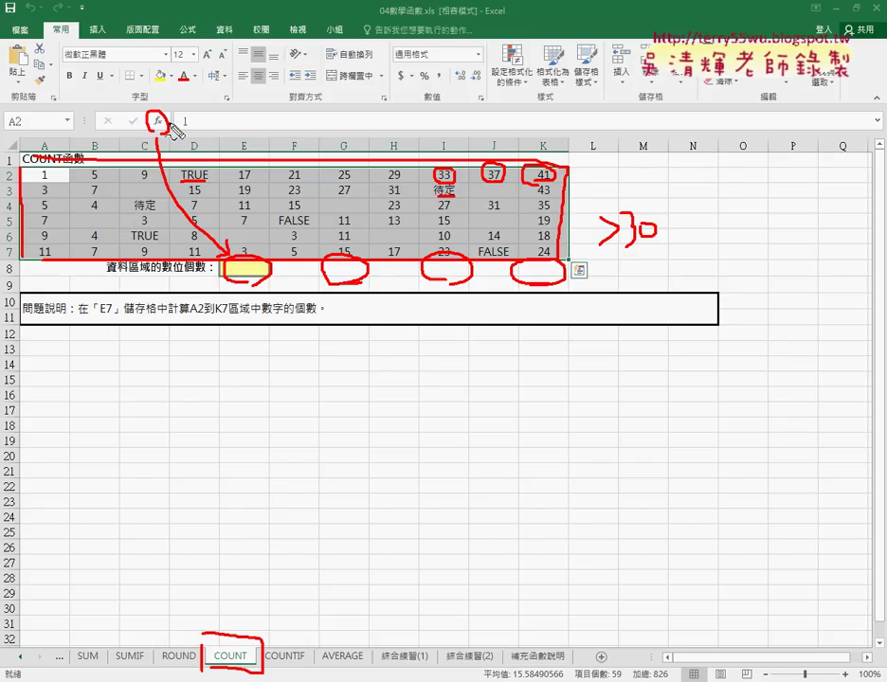
key("Escape")
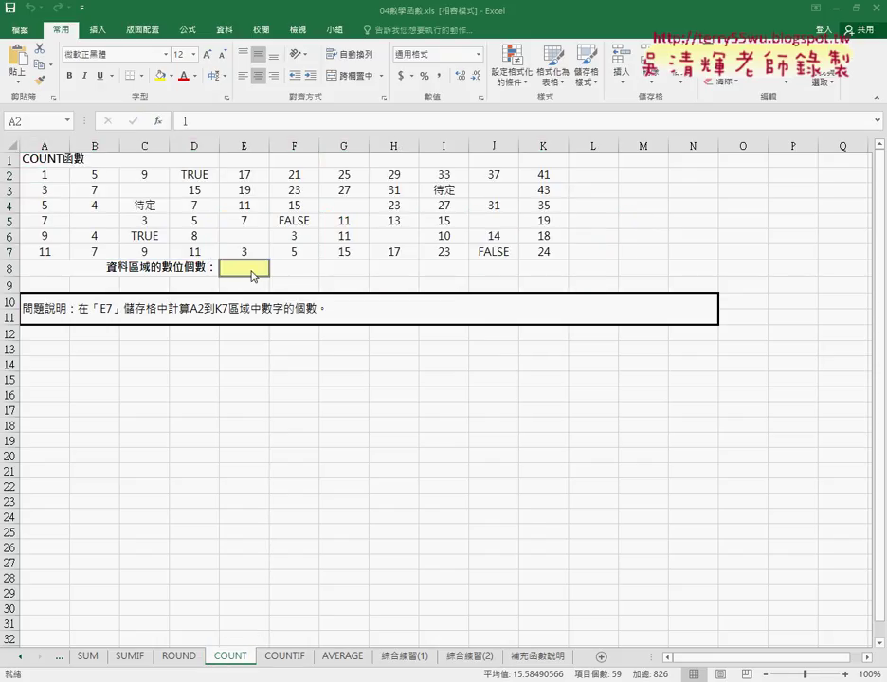
Step: Start a function in E8 and list the 統計 (Statistical) functions, selecting COUNT
left_click(255, 272)
left_click(158, 121)
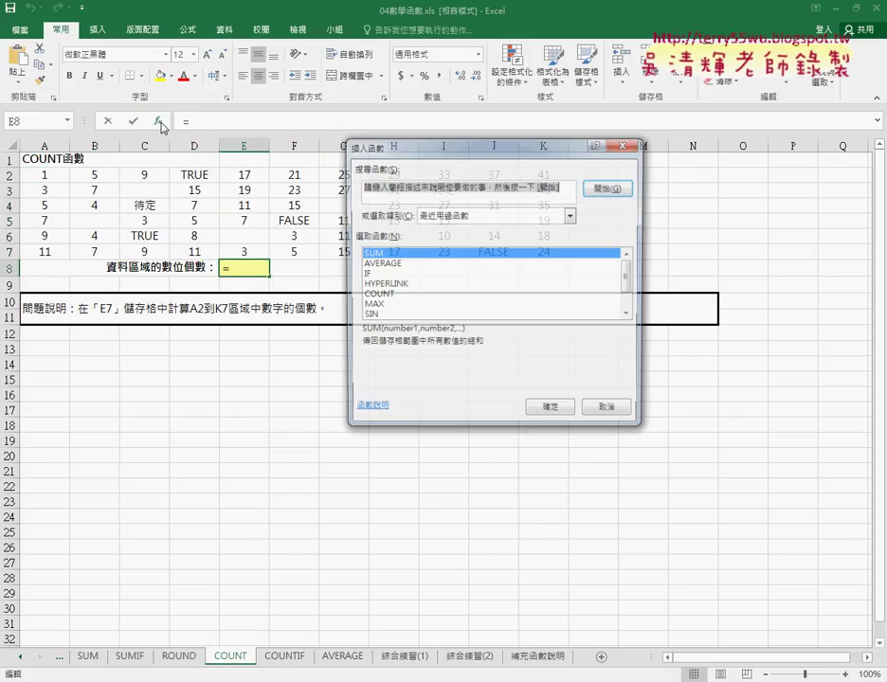
left_click(487, 216)
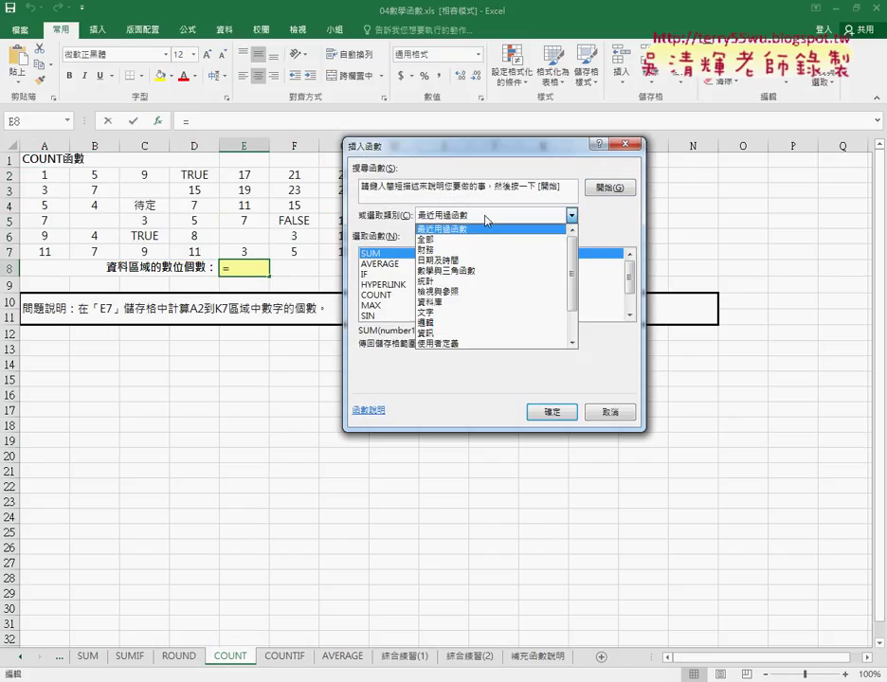
left_click(491, 281)
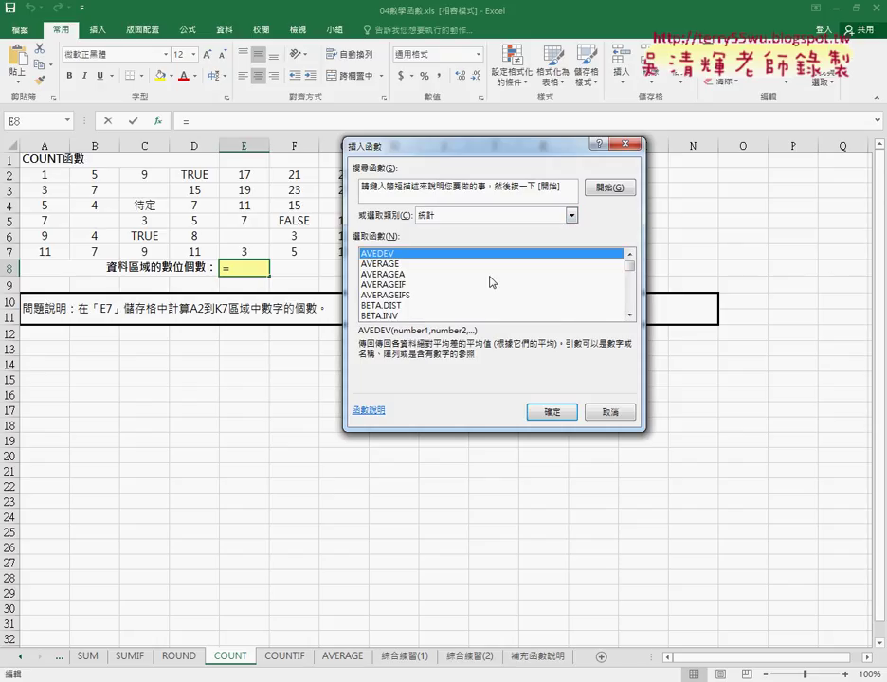
left_click(629, 315)
left_click_drag(634, 318, 542, 302)
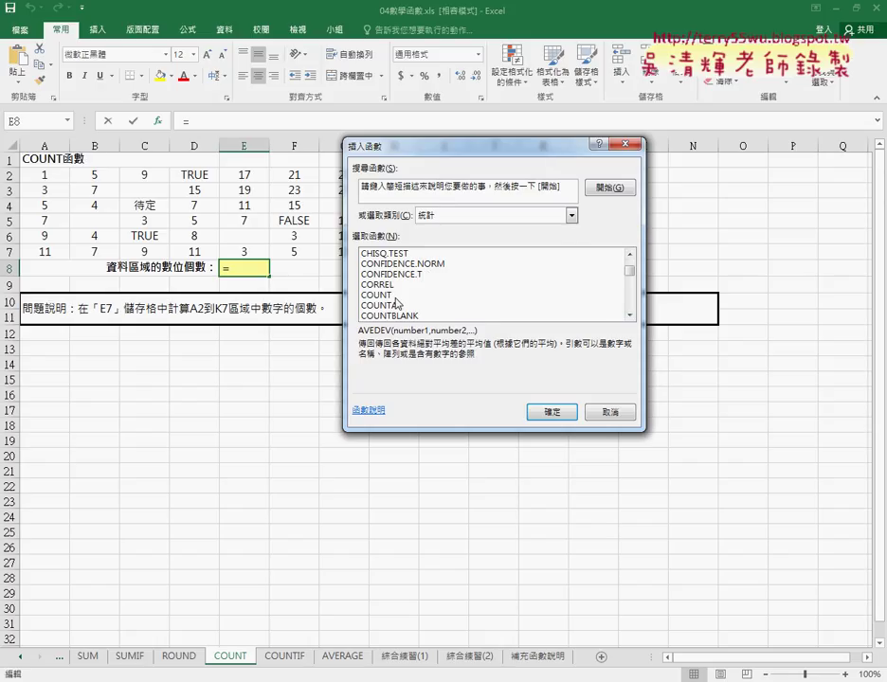
left_click(394, 295)
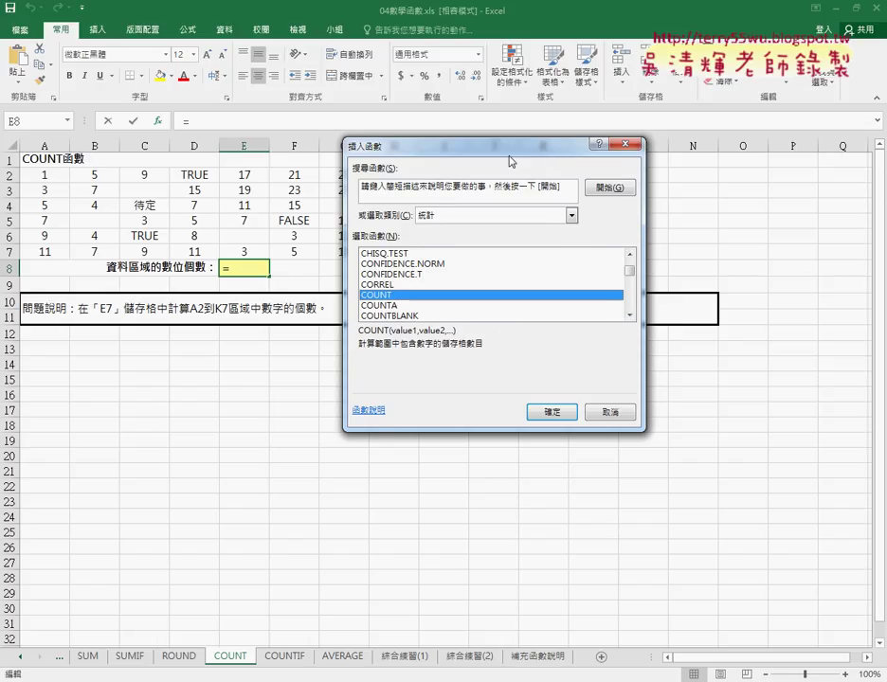
Step: Read the descriptions of COUNTA, COUNTBLANK and COUNTIF in the function chooser
left_click_drag(508, 161, 665, 136)
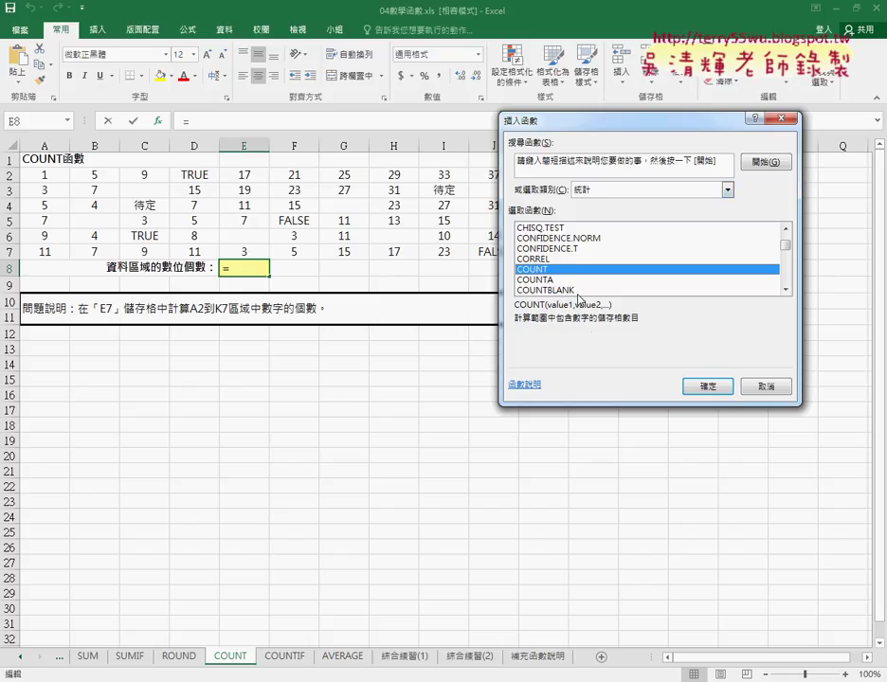
key("Down")
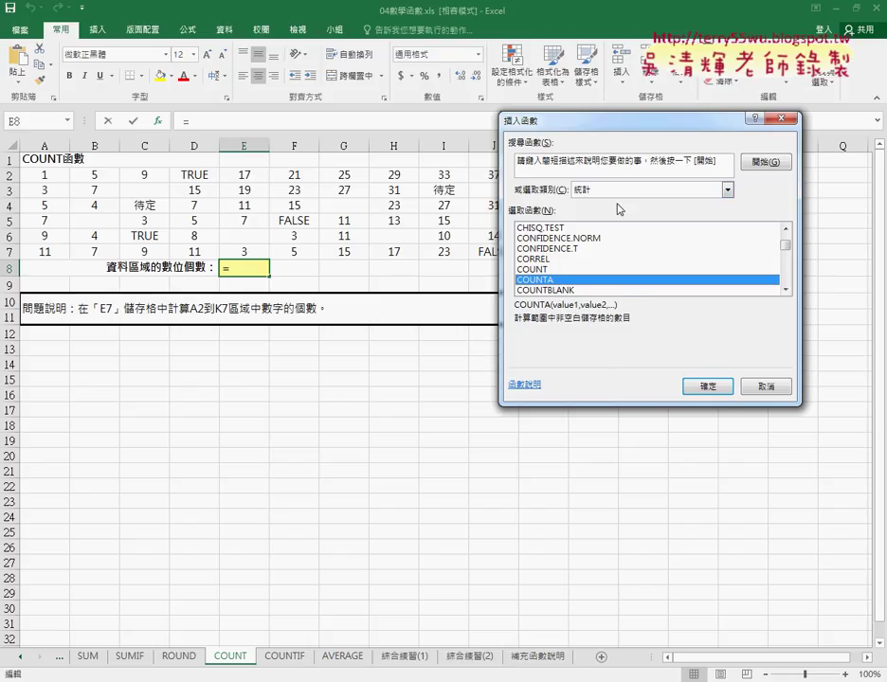
left_click(560, 288)
left_click(784, 290)
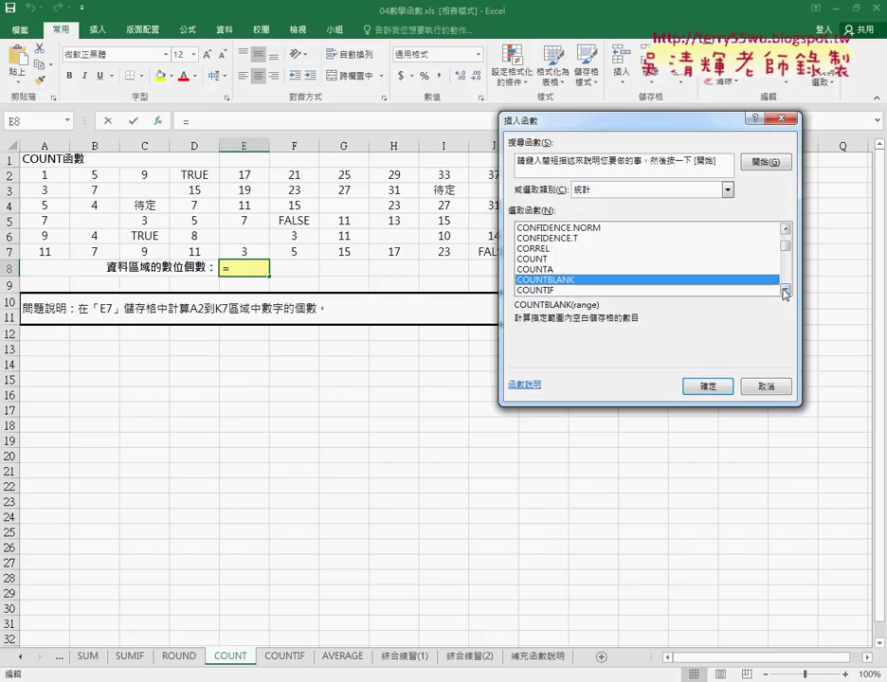
left_click(784, 291)
left_click(554, 280)
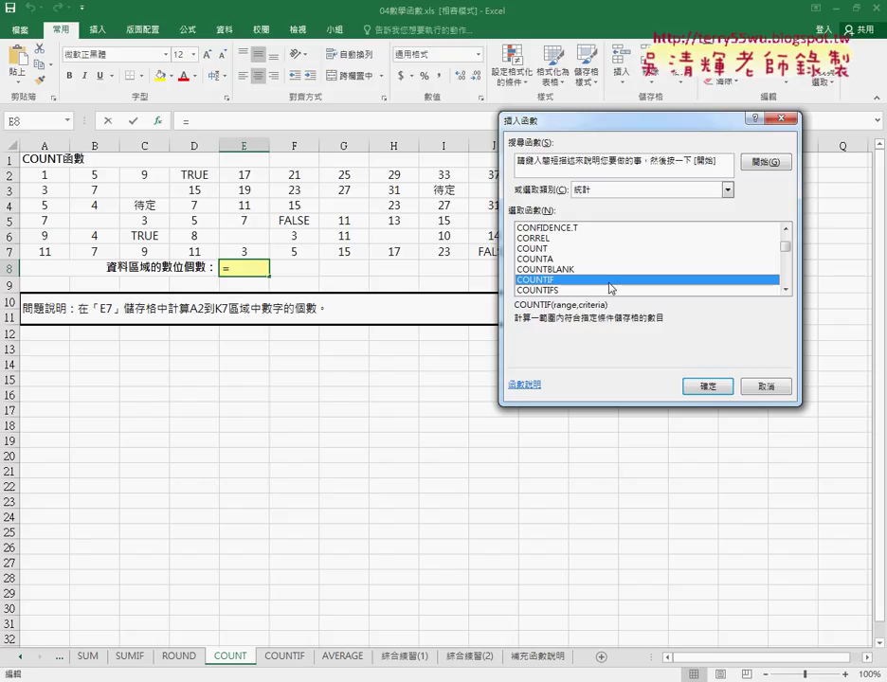
Step: Dismiss the Insert Function dialog without inserting anything, so E8 stays empty
double_click(612, 288)
left_click_drag(587, 174, 593, 199)
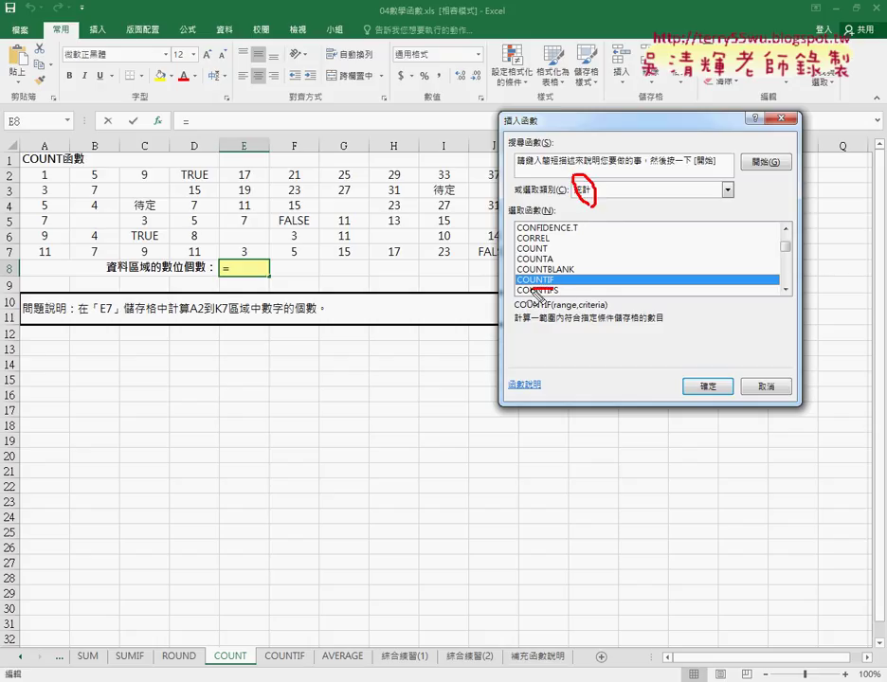
left_click_drag(531, 242, 516, 286)
left_click_drag(462, 286, 512, 277)
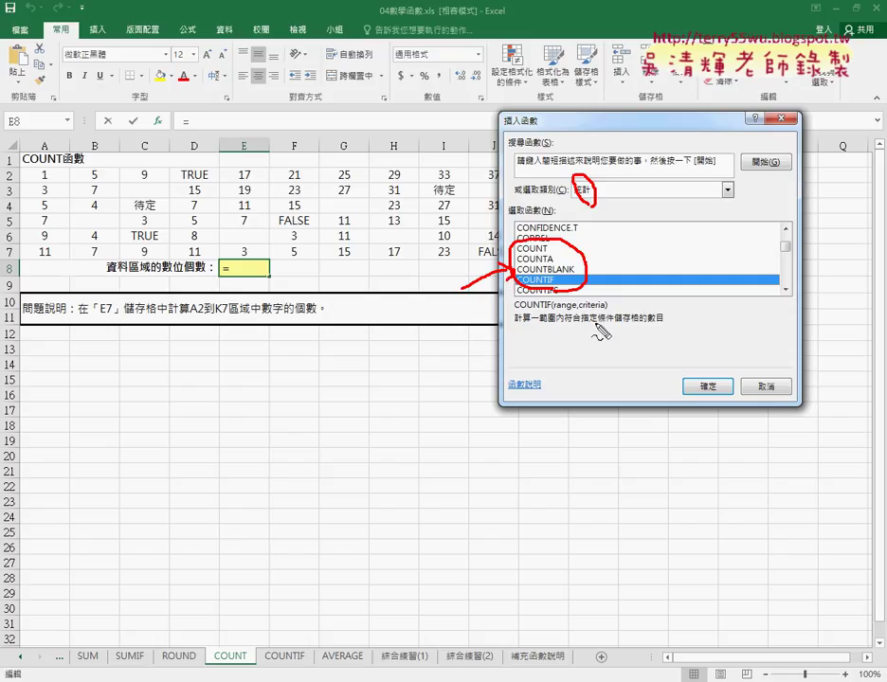
key("Escape")
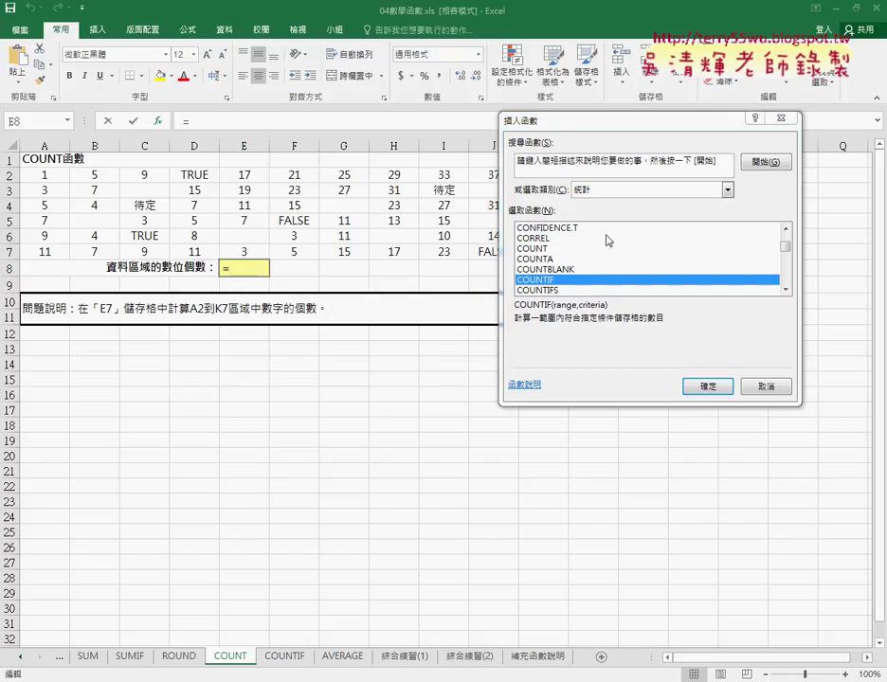
left_click(564, 248)
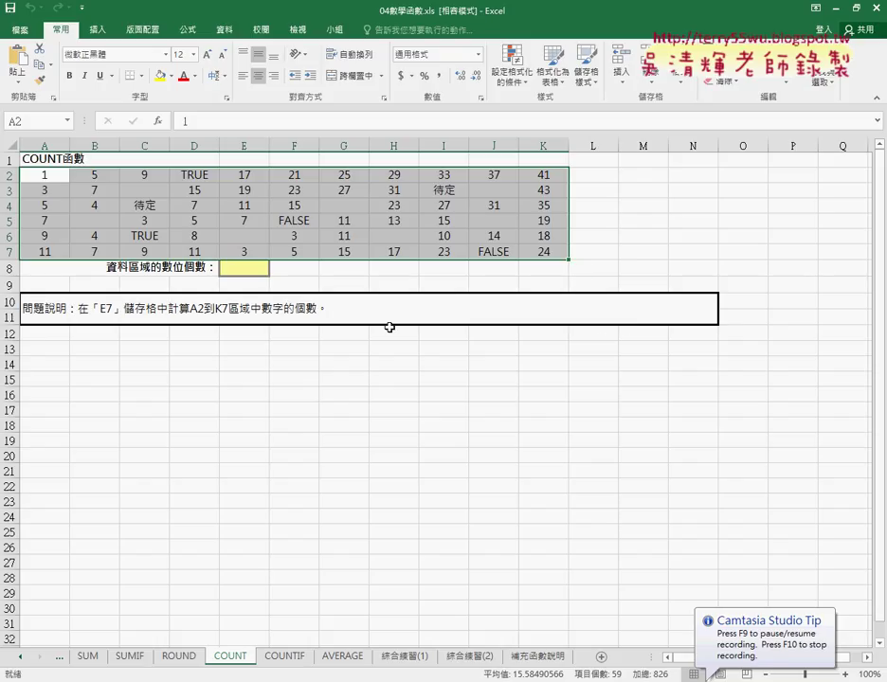
left_click(251, 270)
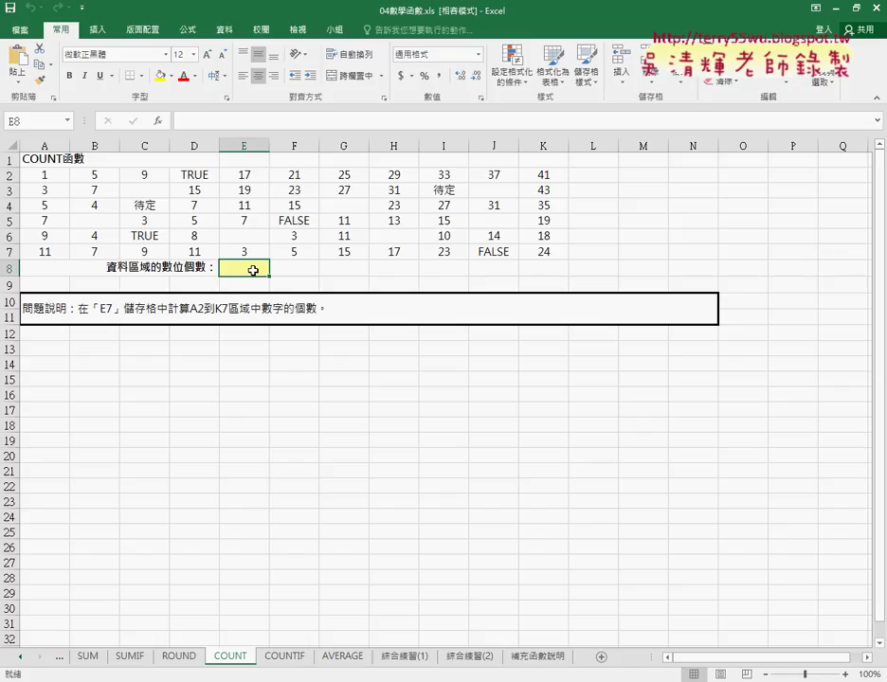
Step: Insert =COUNT(A2:K7) into E8, returning 53
left_click(159, 120)
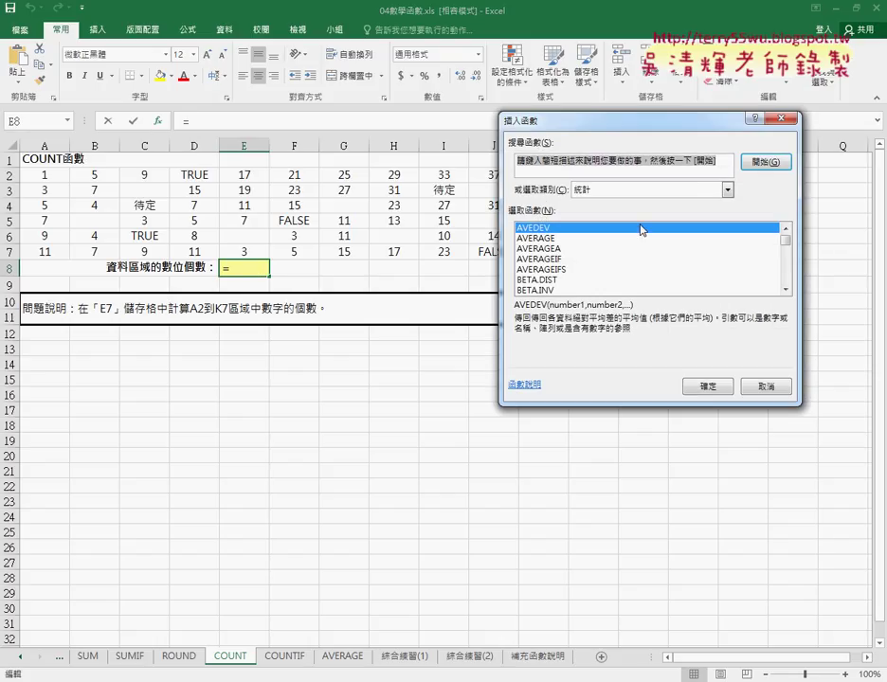
left_click_drag(785, 240, 790, 249)
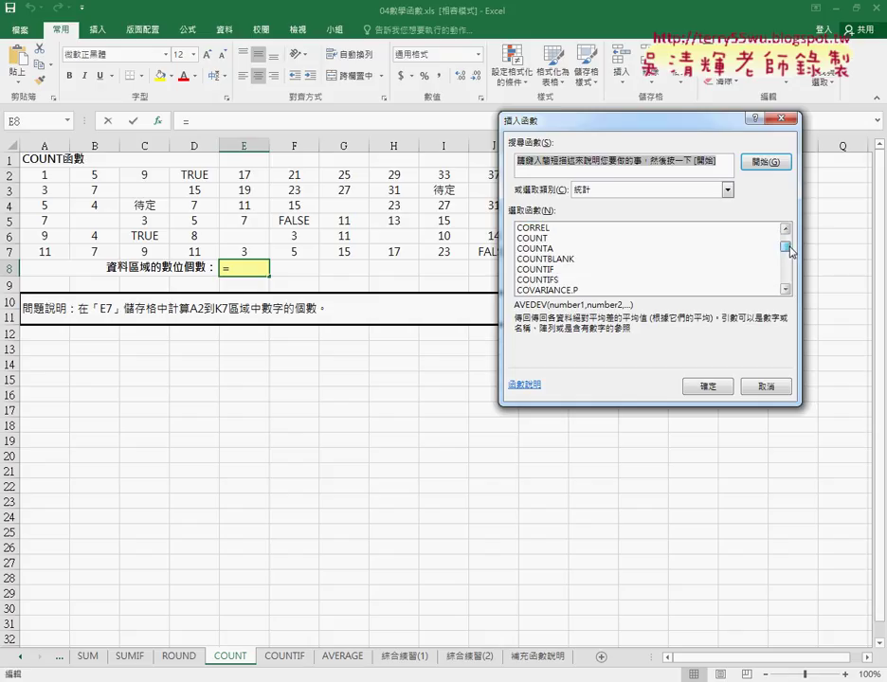
left_click(558, 240)
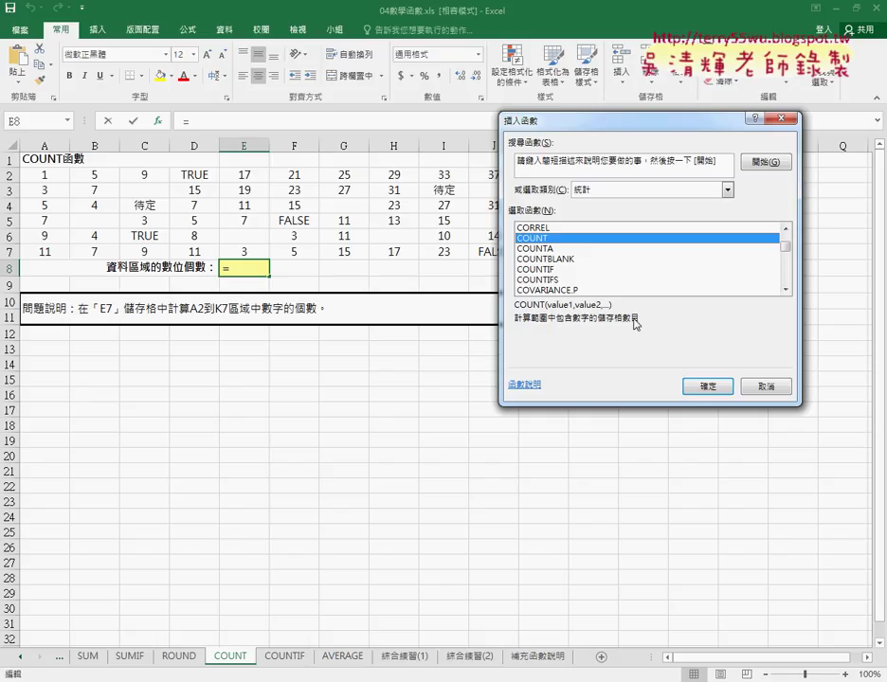
left_click(705, 385)
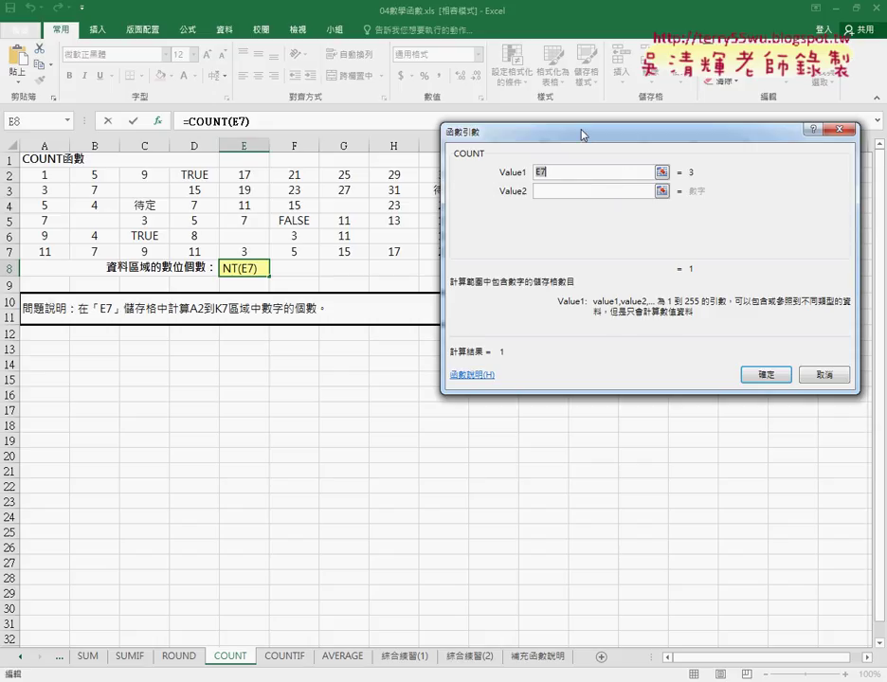
left_click_drag(582, 135, 469, 421)
mouse_move(44, 174)
left_mouse_down()
mouse_move(267, 220)
mouse_move(547, 257)
left_mouse_up()
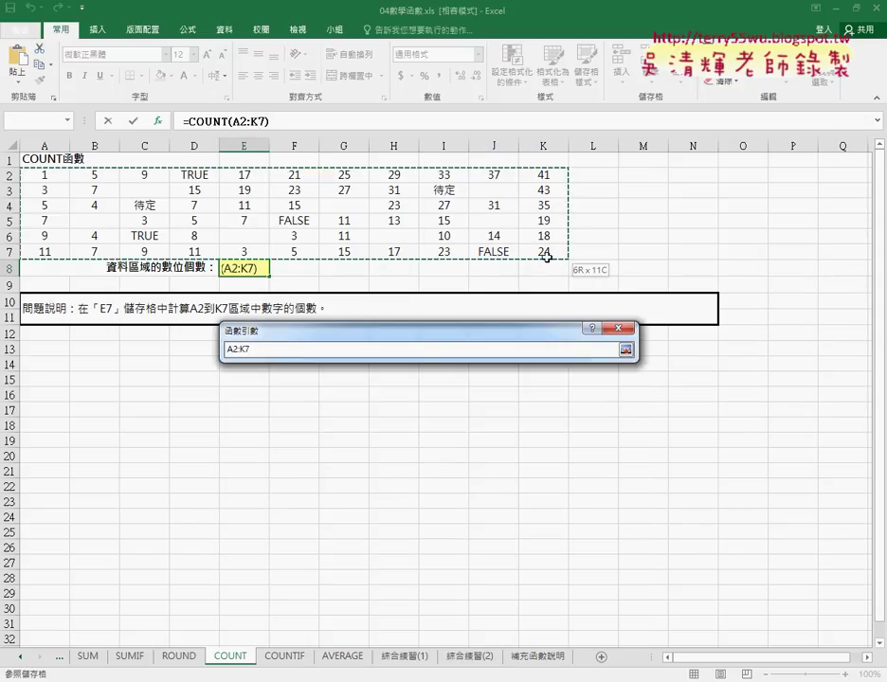
left_click_drag(546, 257, 547, 256)
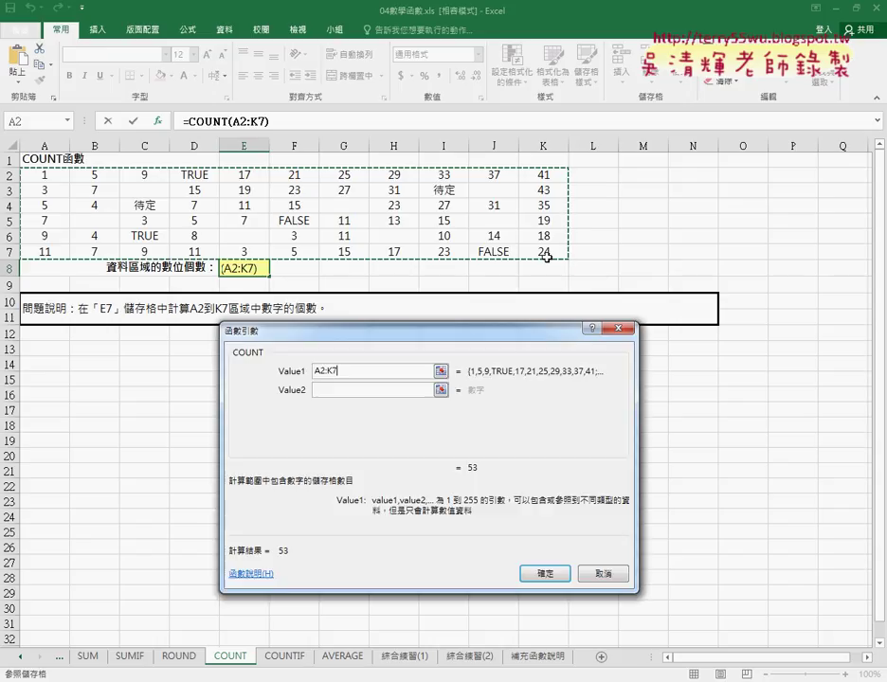
left_click(544, 571)
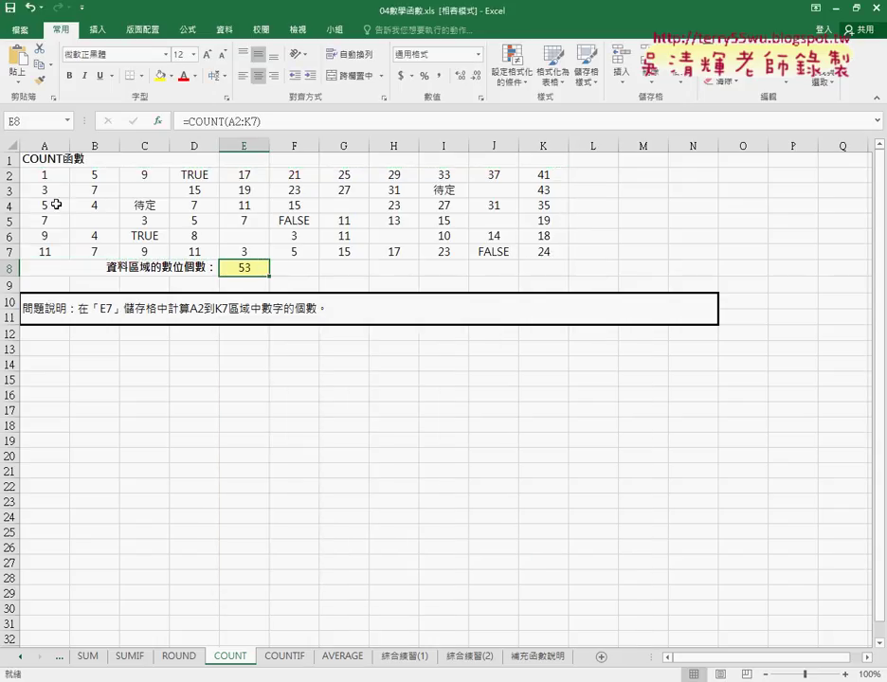
Step: Insert =COUNTA(A2:K7) into G8, returning 59
left_click(340, 266)
left_click(158, 121)
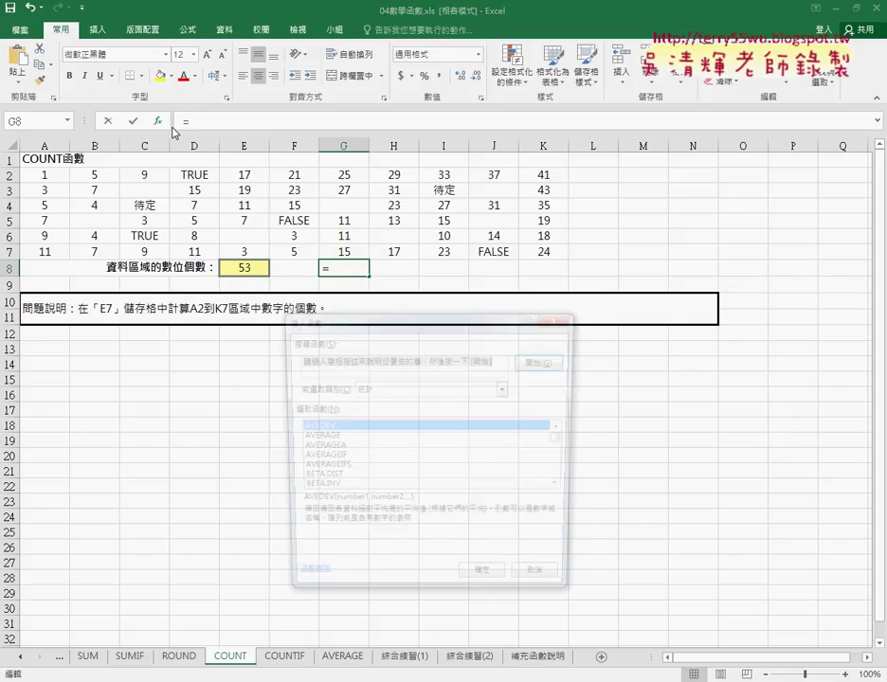
left_click_drag(360, 263, 511, 240)
left_click(715, 365)
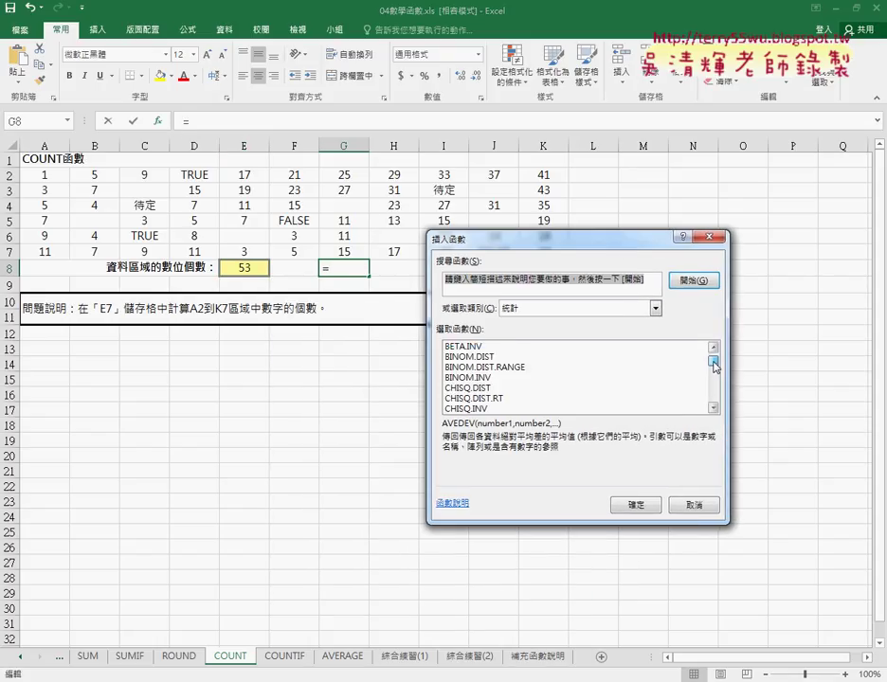
left_click_drag(715, 364, 716, 369)
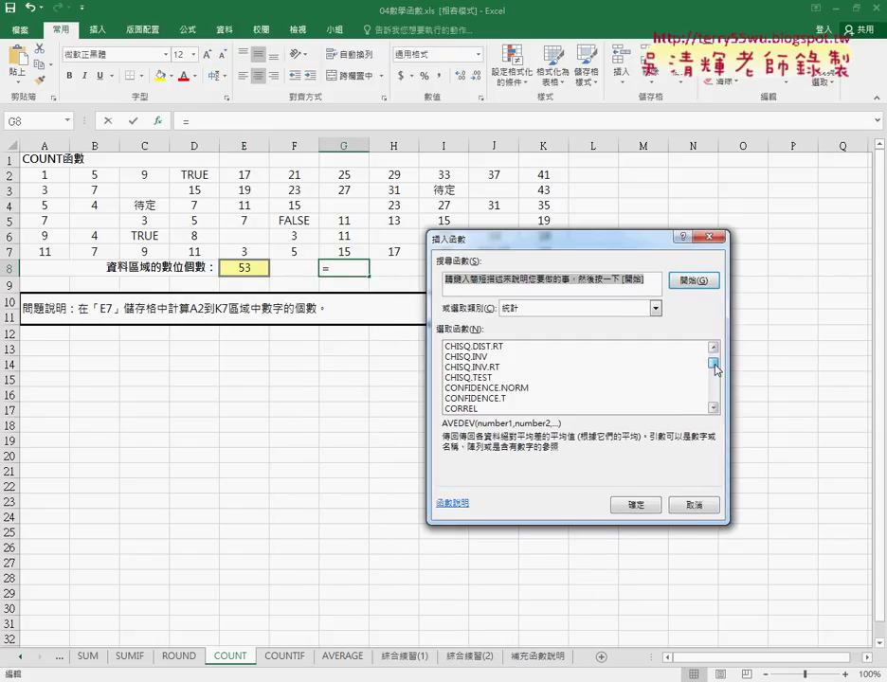
triple_click(716, 407)
left_click(716, 407)
left_click(463, 378)
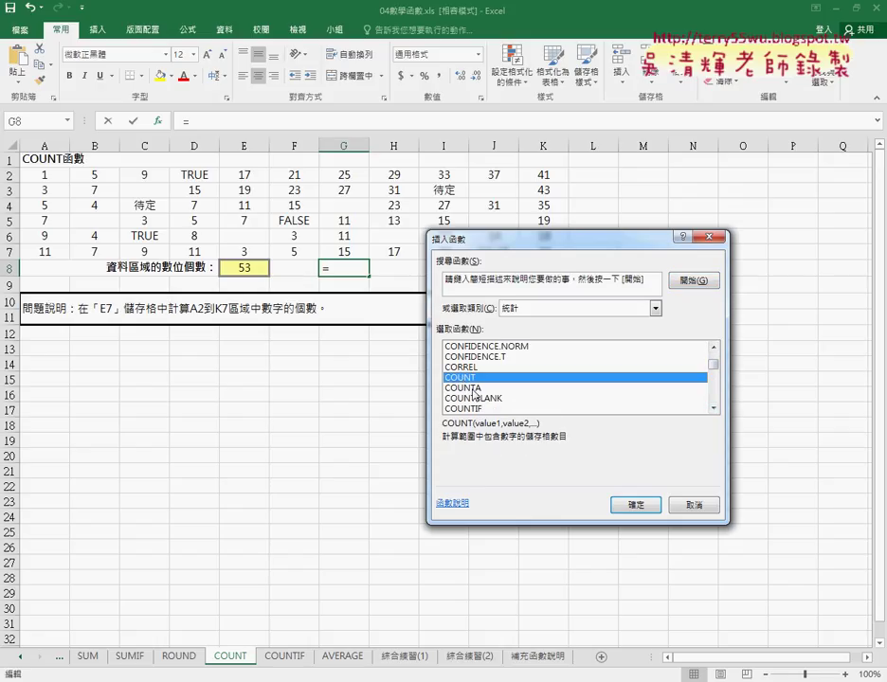
left_click(473, 389)
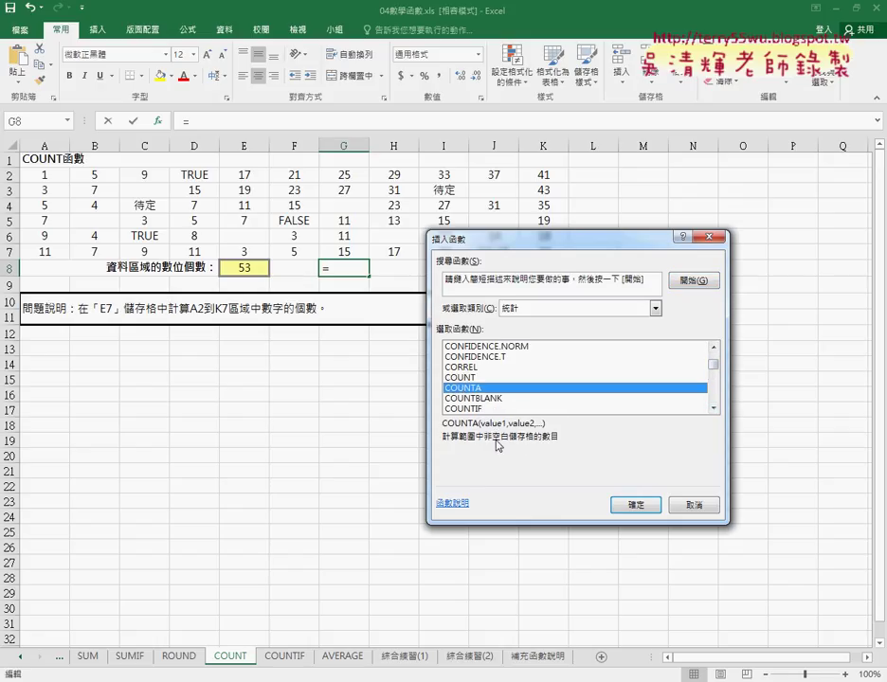
left_click(609, 507)
mouse_move(45, 175)
left_mouse_down()
mouse_move(140, 202)
mouse_move(545, 251)
left_mouse_up()
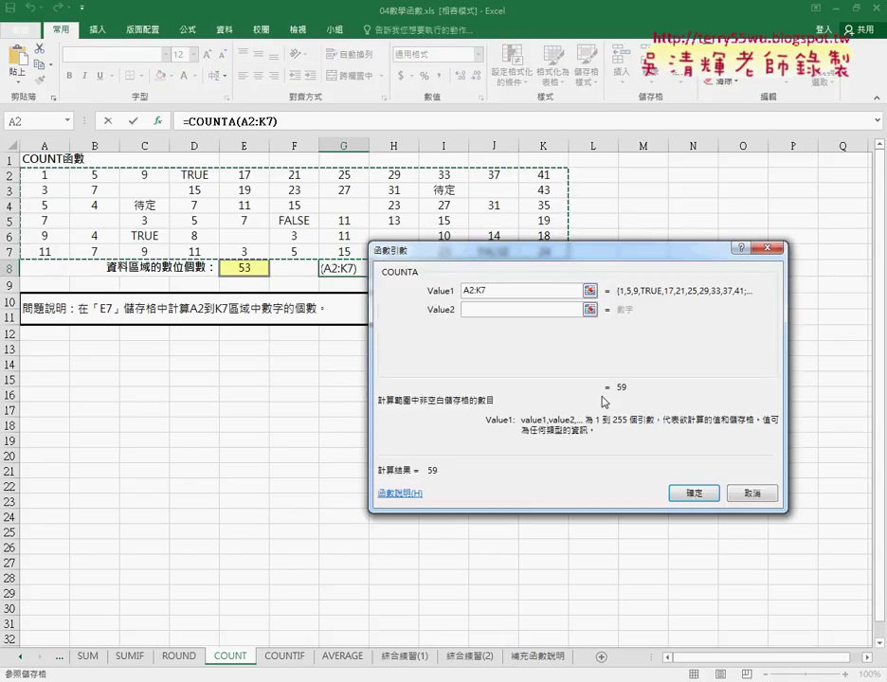
left_click(684, 492)
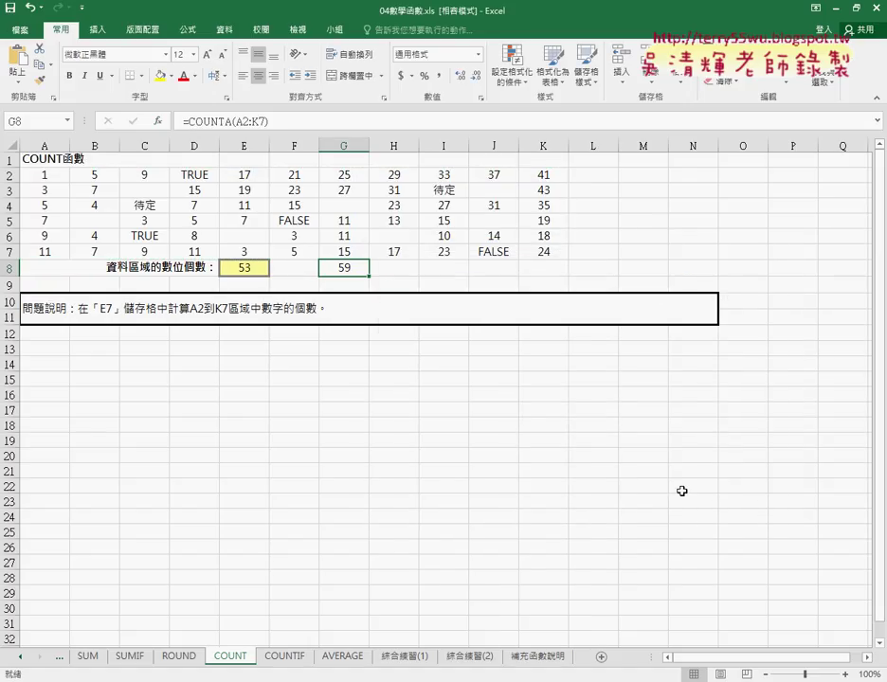
Step: Insert =COUNTBLANK(A2:K7) into I8, returning 7
left_click(443, 269)
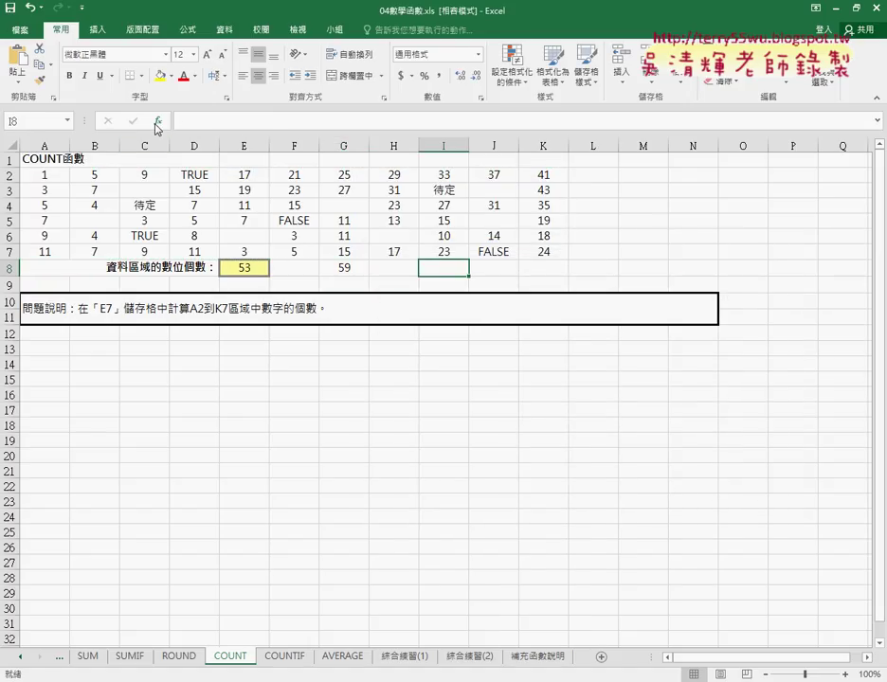
left_click(157, 124)
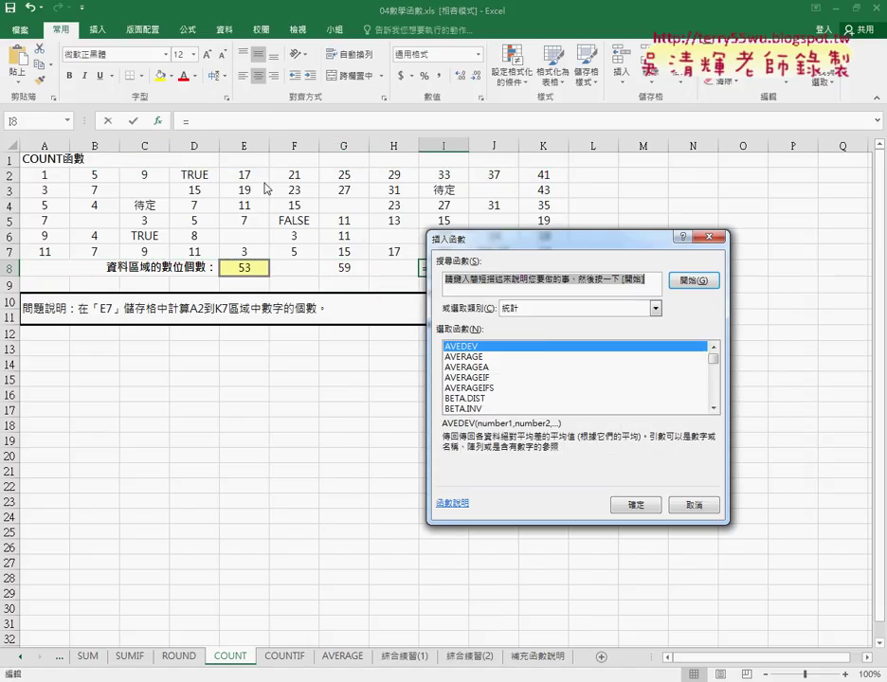
left_click(716, 402)
left_click(716, 407)
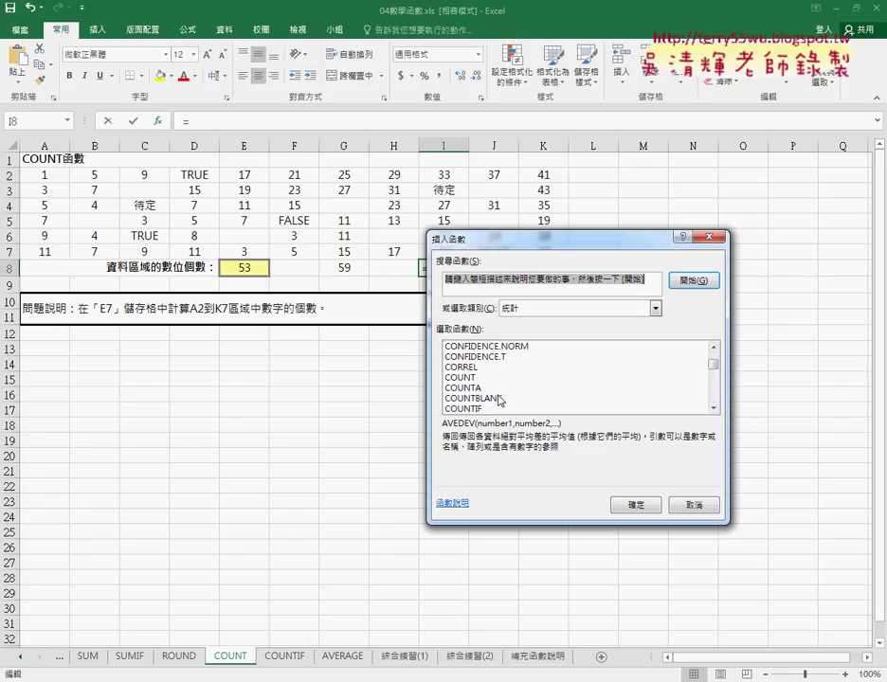
left_click(489, 399)
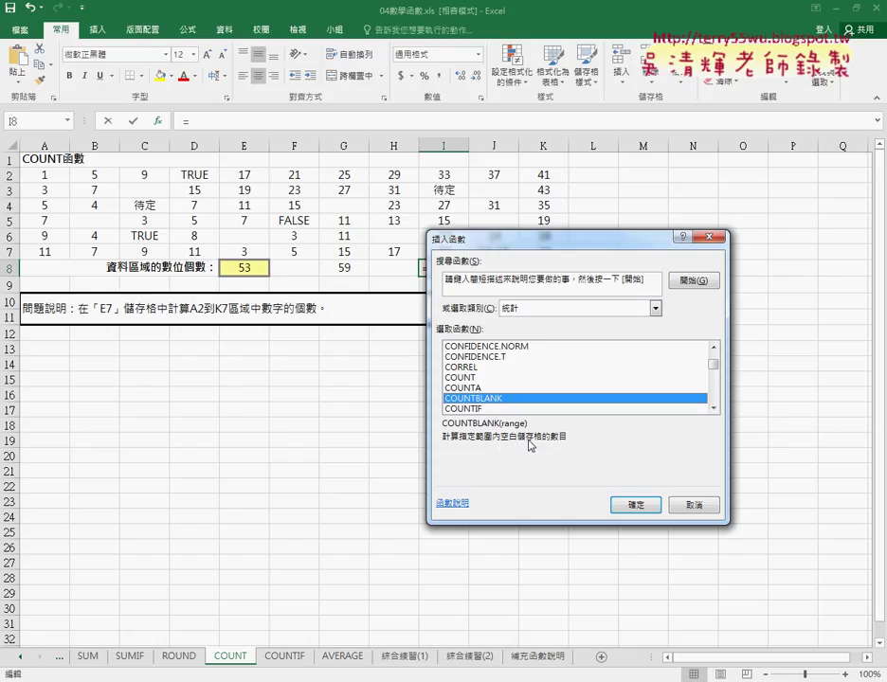
left_click(633, 504)
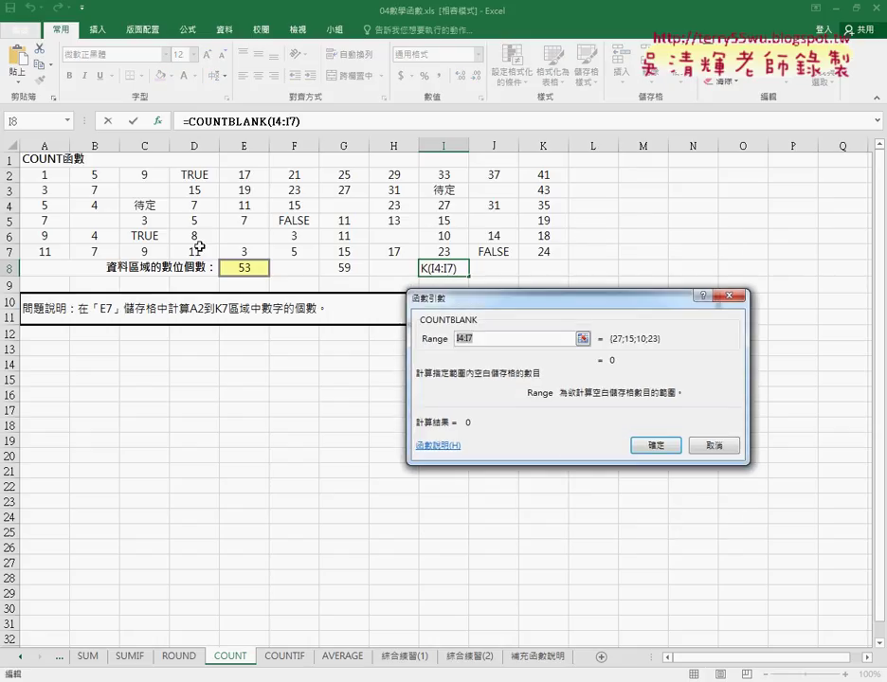
mouse_move(38, 175)
left_mouse_down()
mouse_move(261, 246)
mouse_move(543, 256)
left_mouse_up()
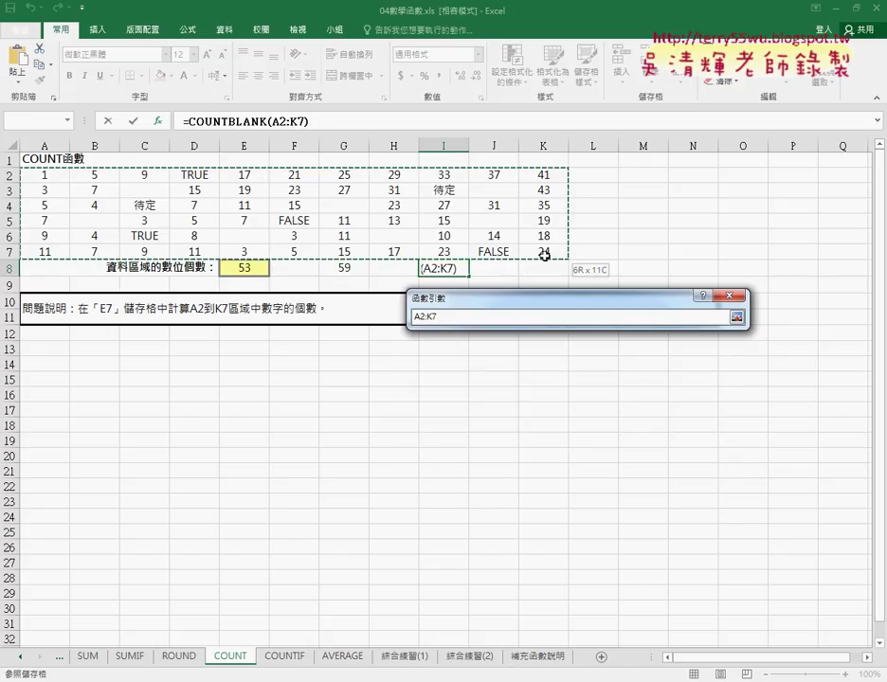
left_click_drag(544, 256, 544, 255)
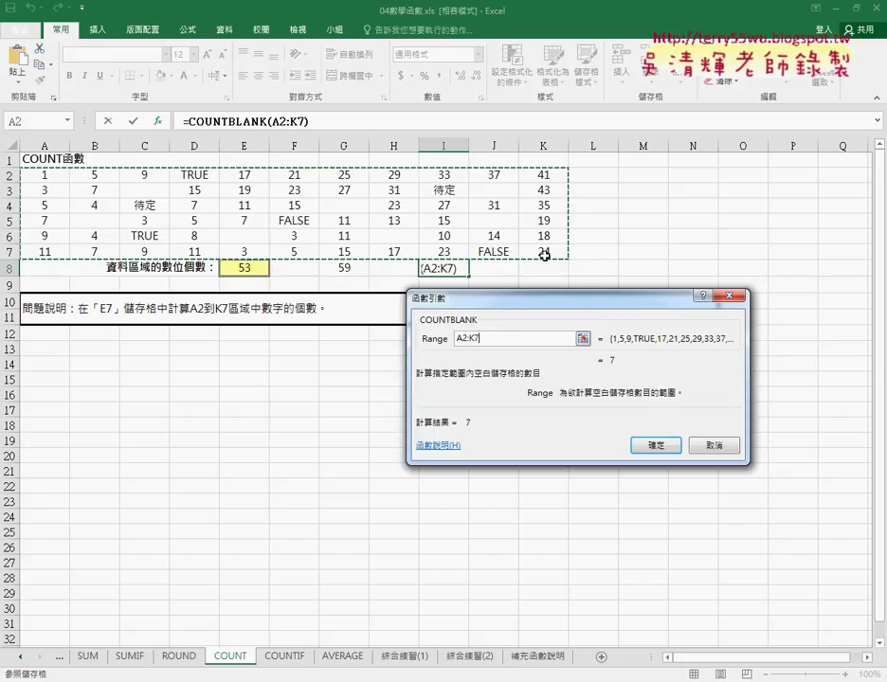
left_click(656, 445)
Step: Choose the COUNTIF function for cell K8
left_click(540, 270)
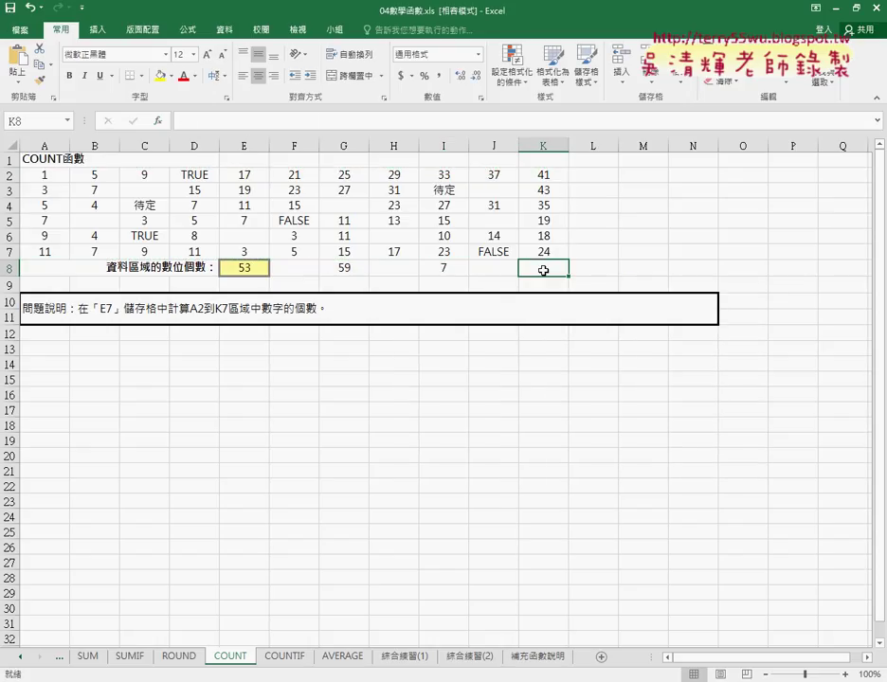
left_click(160, 122)
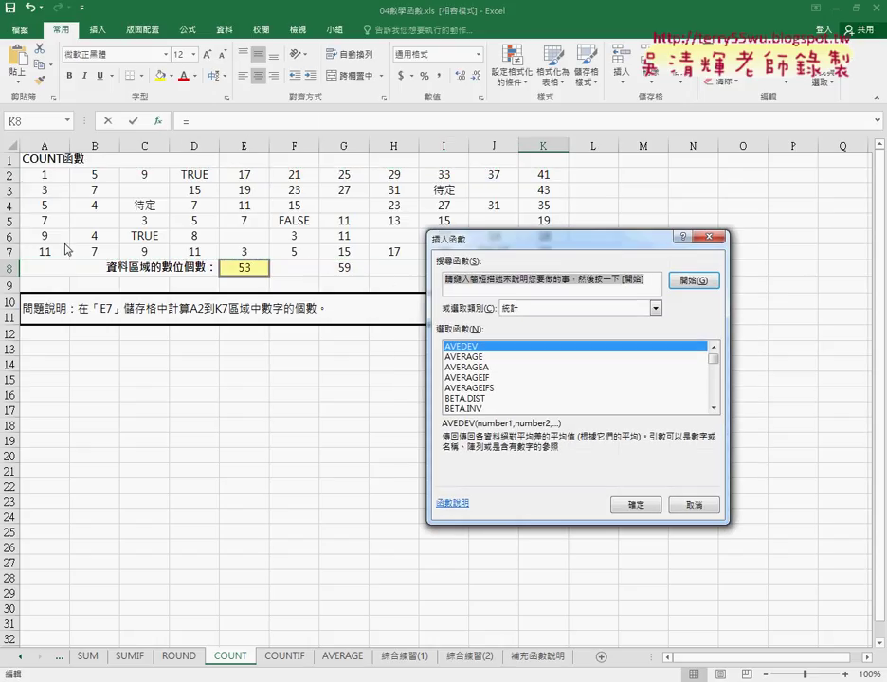
left_click(717, 397)
left_click(717, 398)
left_click(714, 407)
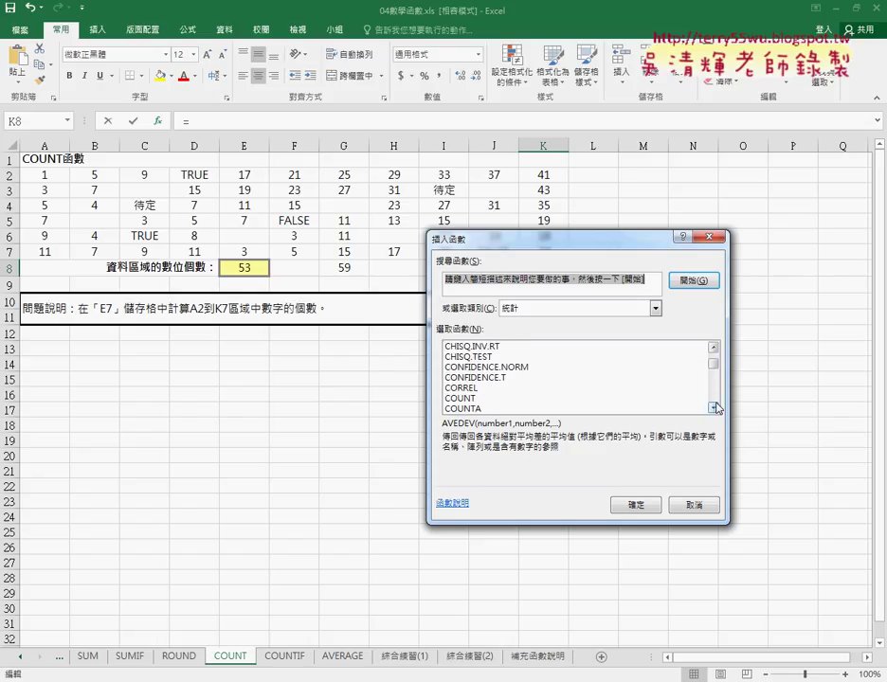
left_click(713, 407)
left_click(713, 407)
left_click(713, 408)
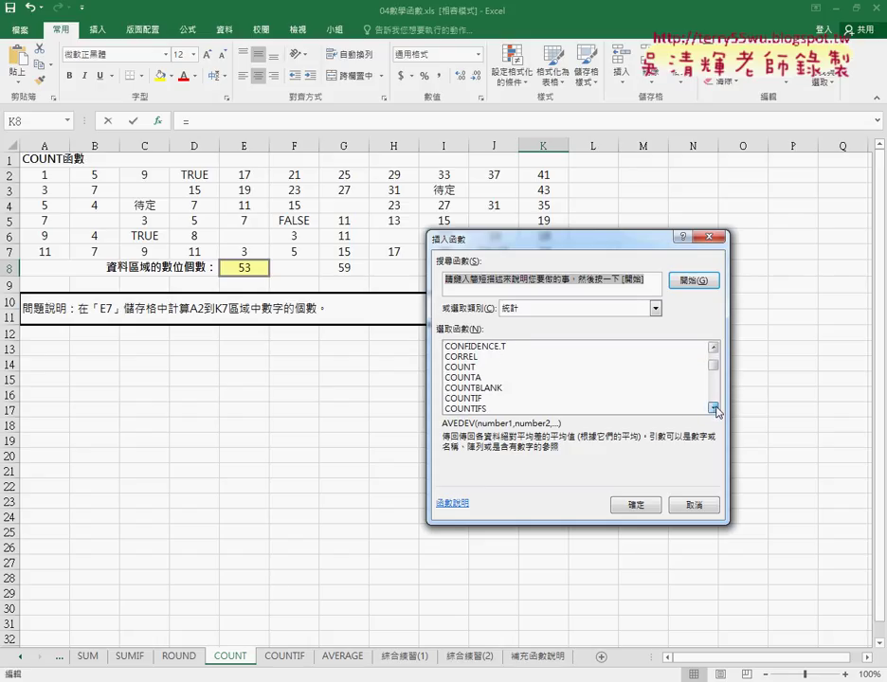
left_click(507, 399)
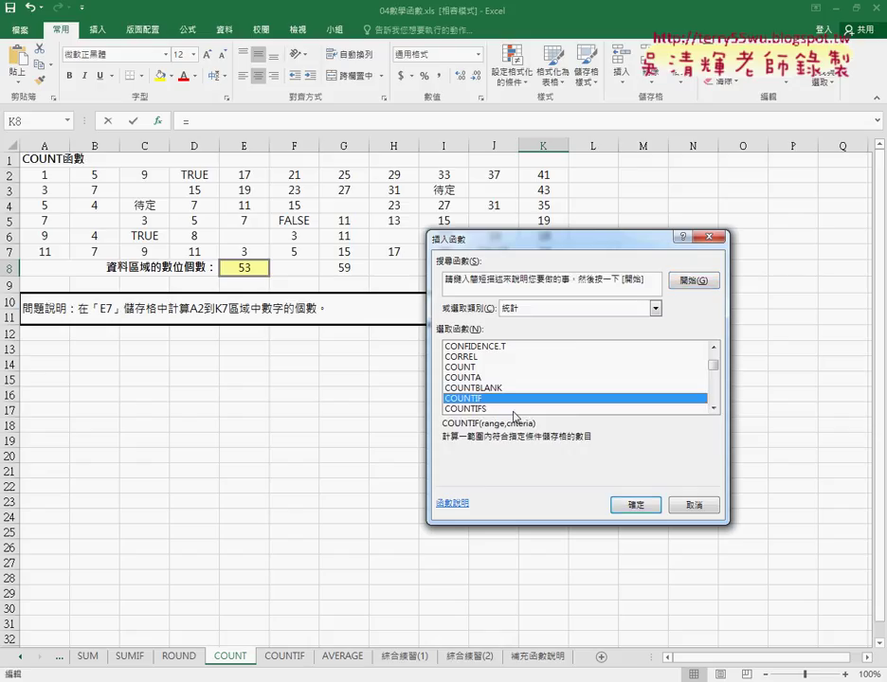
left_click(635, 505)
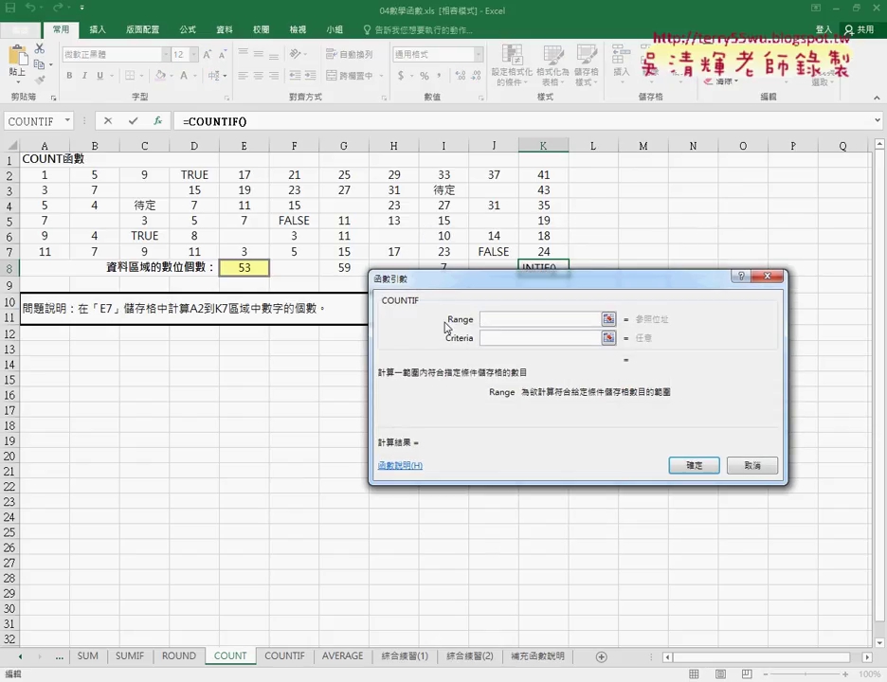
Step: Set the COUNTIF range to A2:K7 with criterion >30, returning 7
left_click(58, 173)
left_click_drag(57, 174, 541, 258)
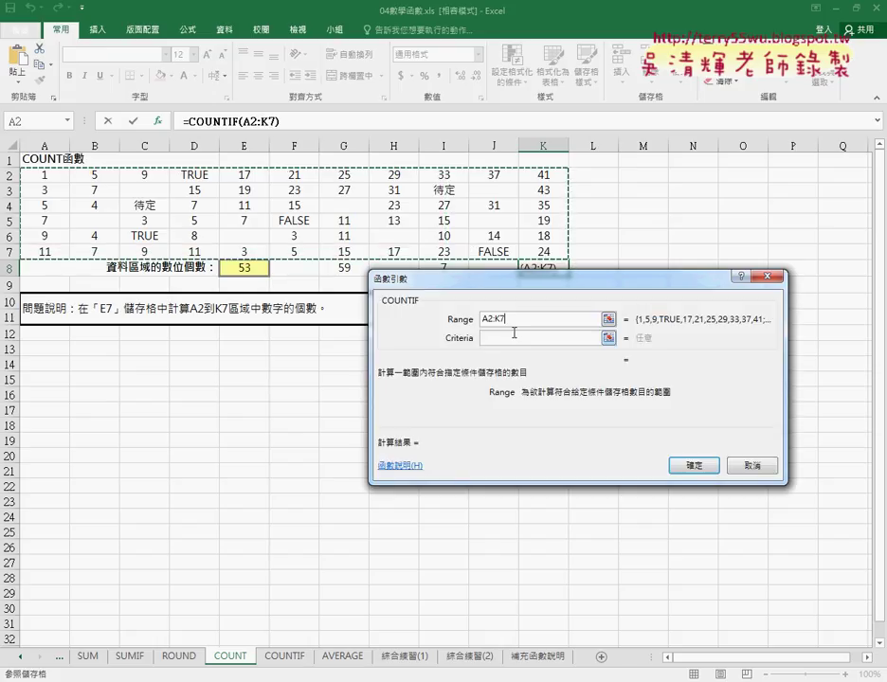
left_click(546, 339)
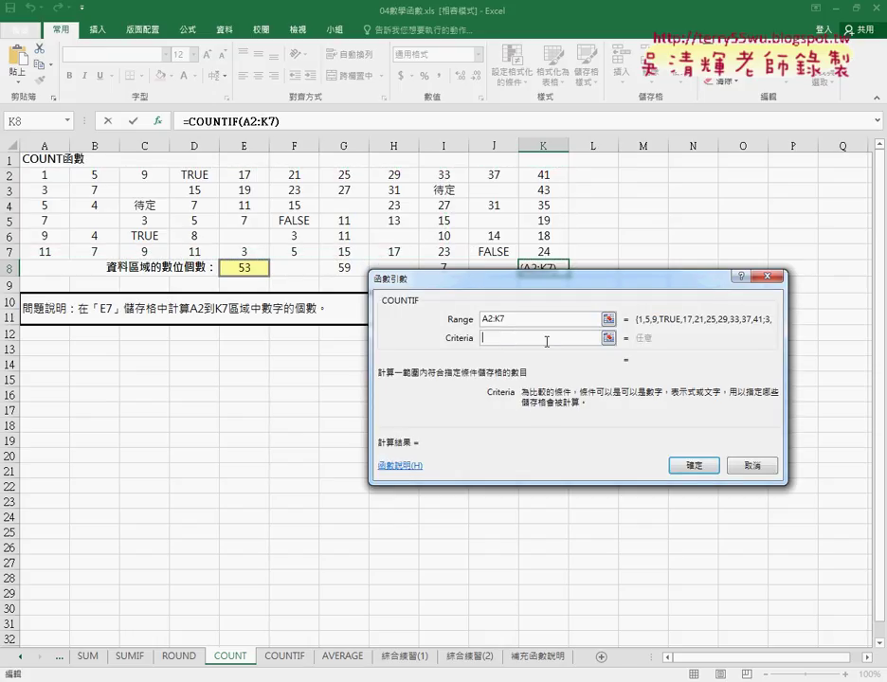
type(">")
type("30")
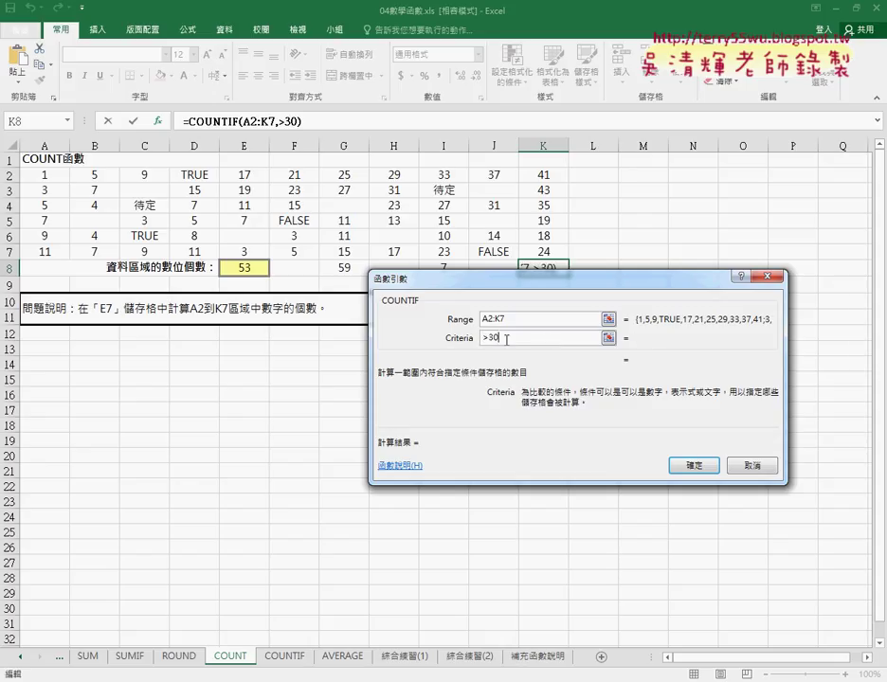
left_click(519, 322)
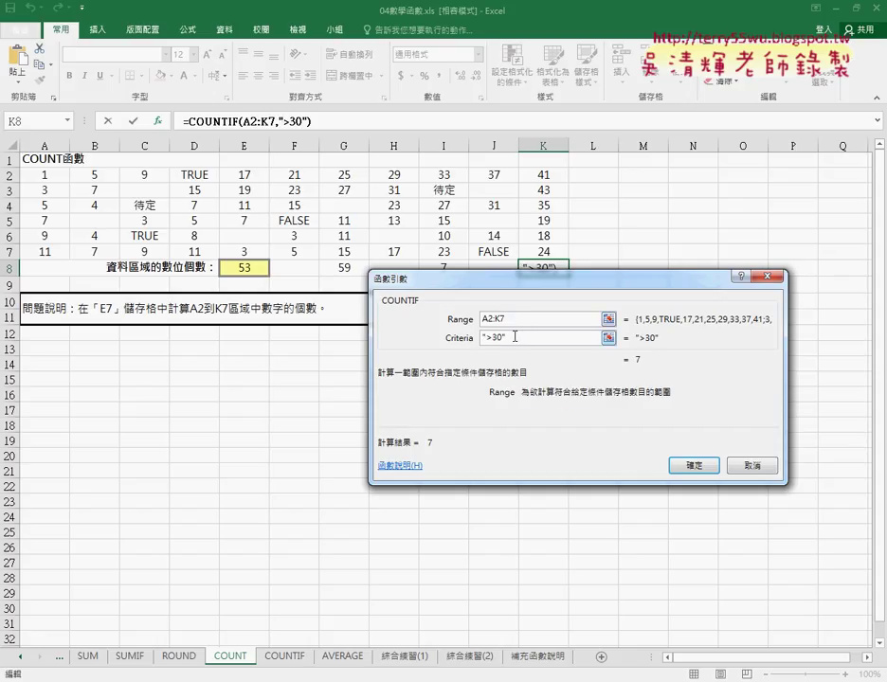
left_click_drag(514, 336, 477, 341)
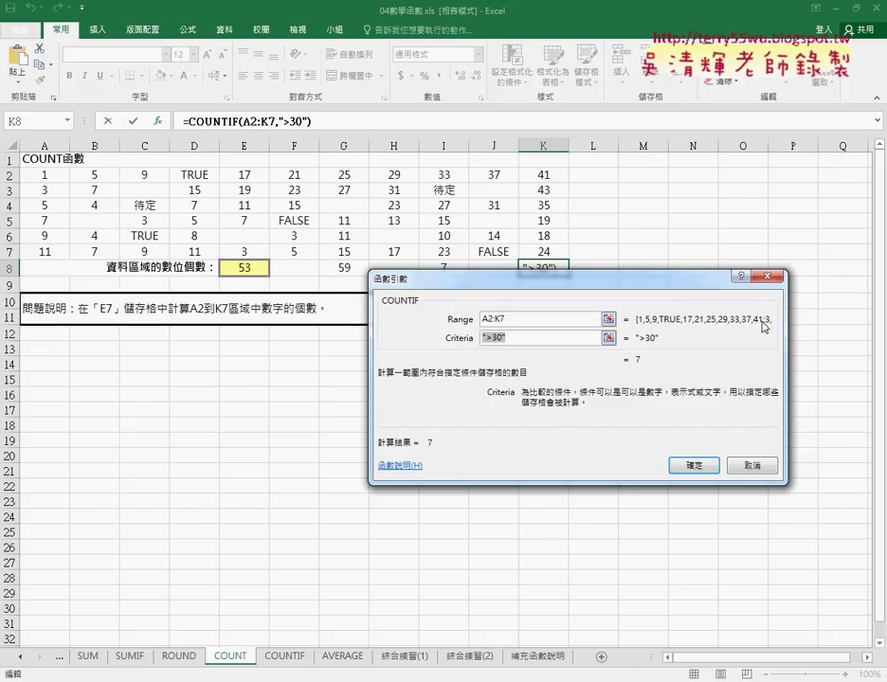
left_click(693, 465)
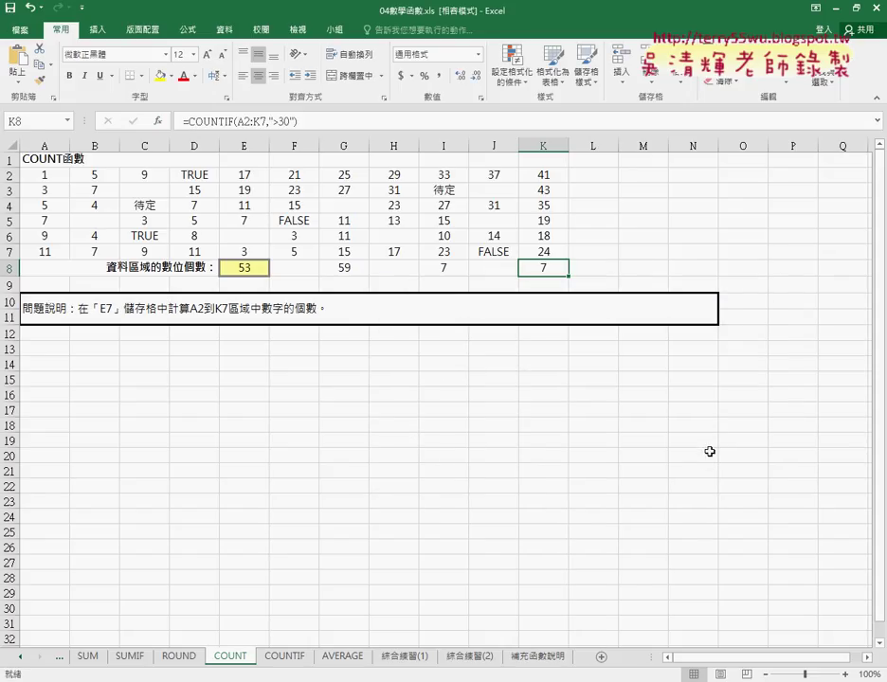
Step: Check the COUNT, COUNTA, COUNTBLANK and COUNTIF formulas in E8, G8, I8 and K8
left_click(451, 271)
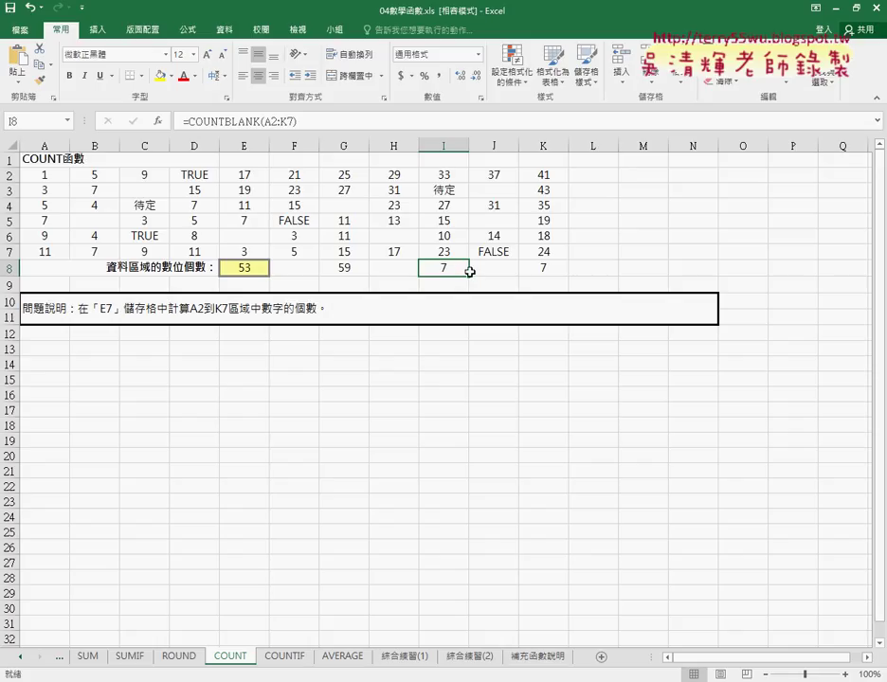
left_click(549, 270)
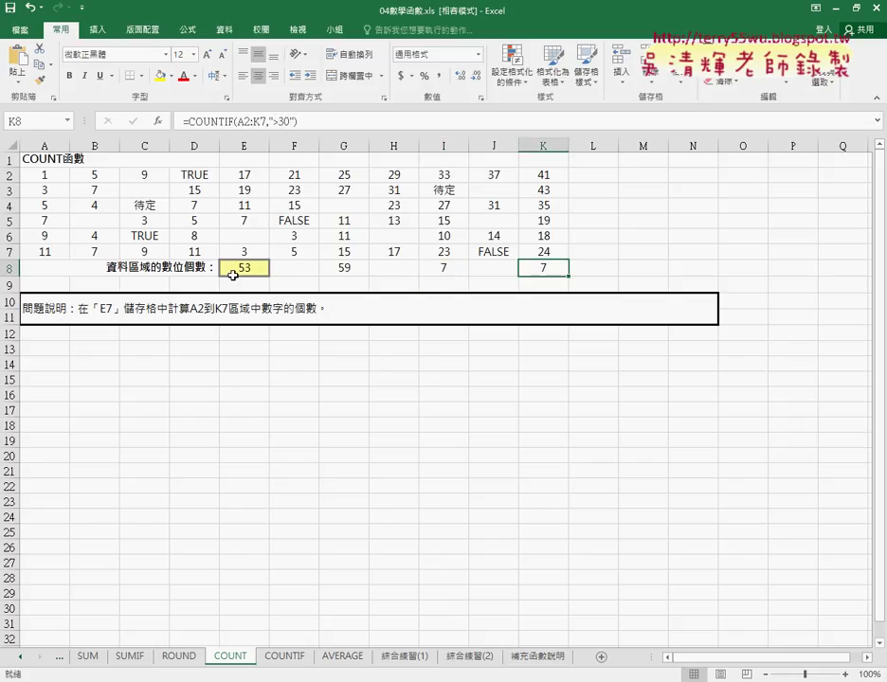
left_click(241, 269)
left_click(329, 270)
left_click(447, 271)
left_click(554, 269)
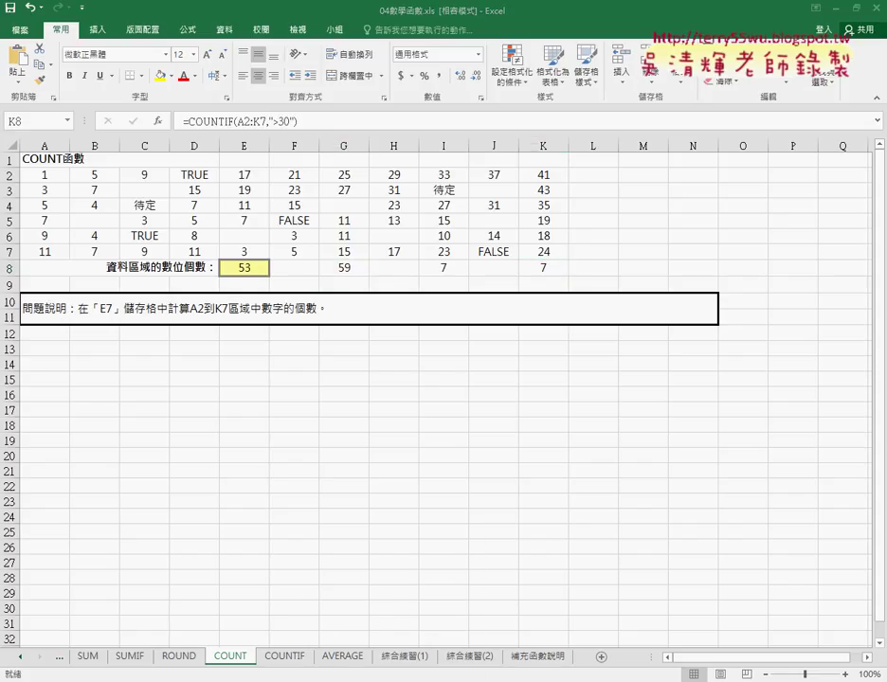
Step: Open 黑名單篩選_.xlsx from the 04數學函數 Explorer window
mouse_move(239, 681)
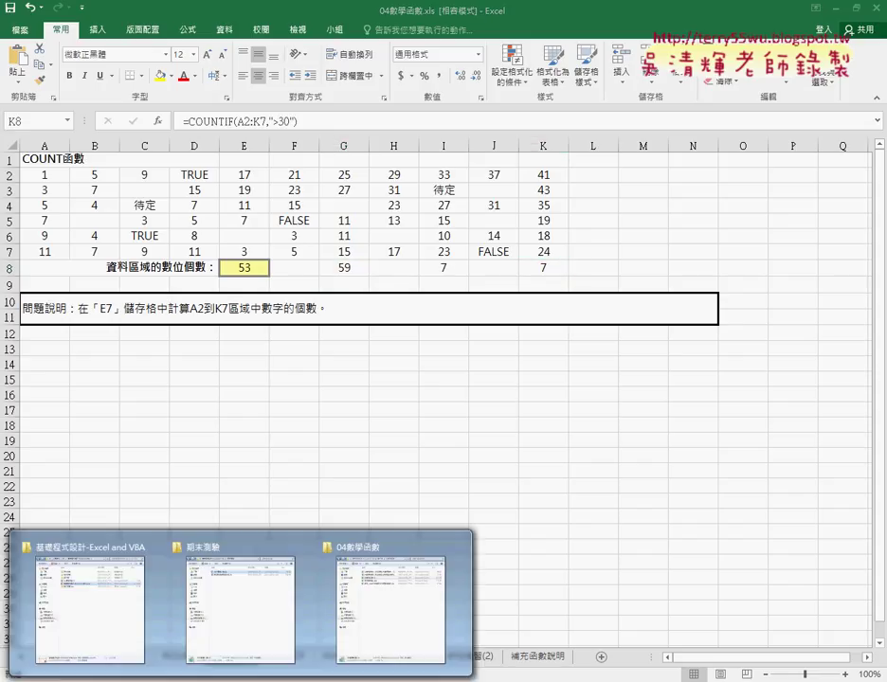
left_click(398, 608)
left_click(339, 243)
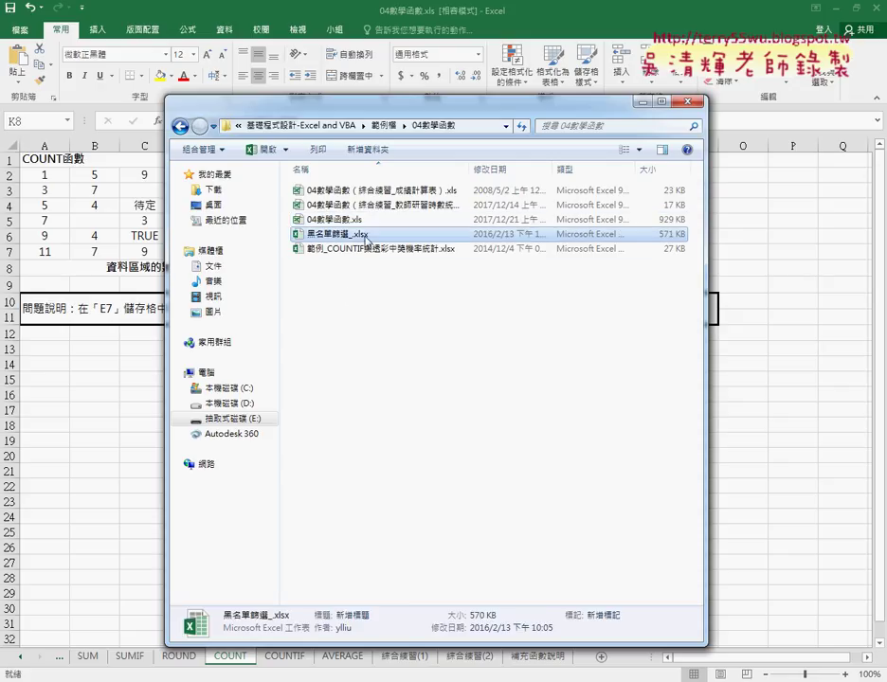
double_click(365, 242)
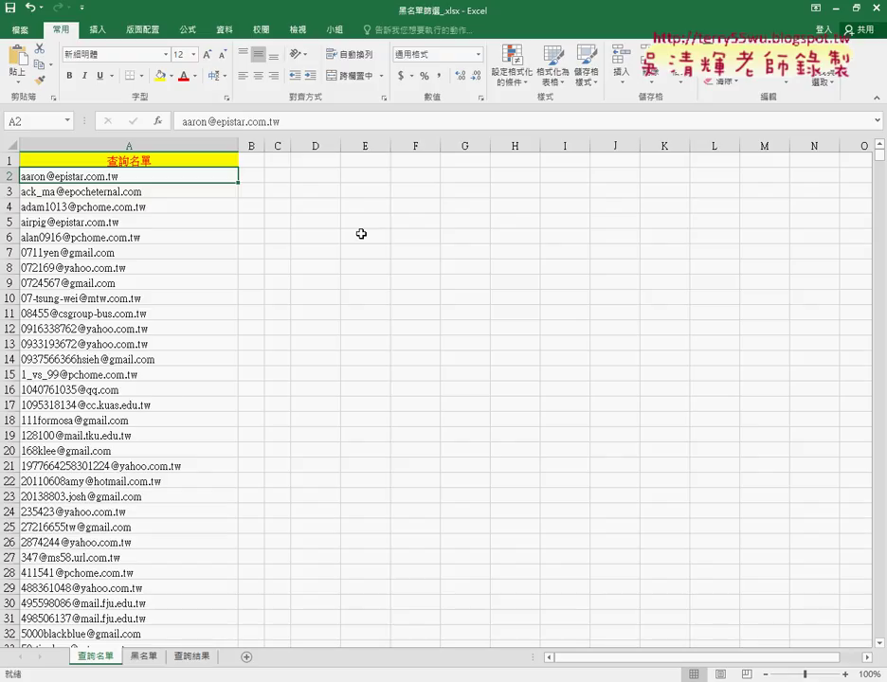
left_click(140, 662)
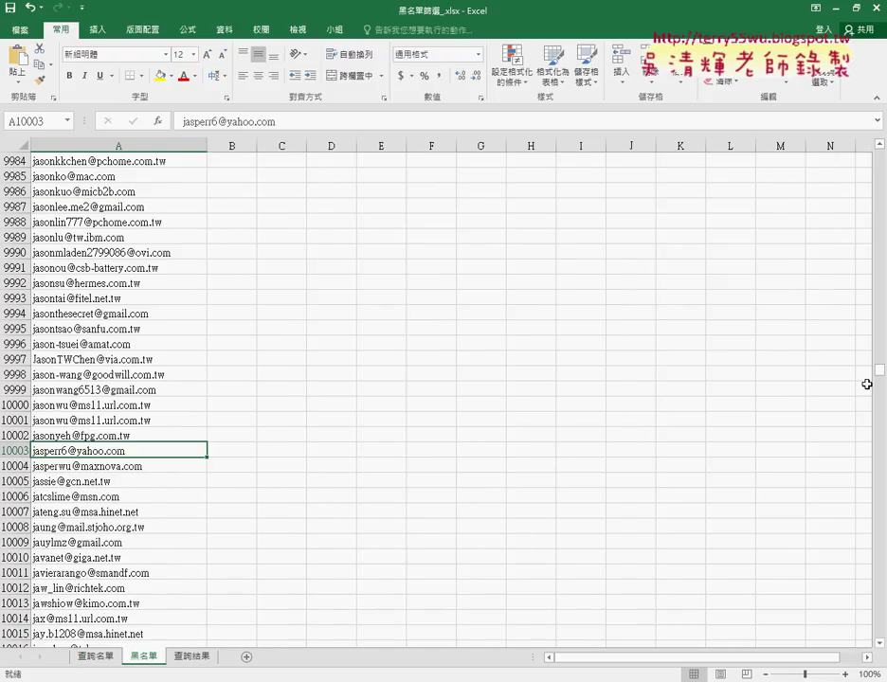
left_click_drag(879, 369, 879, 139)
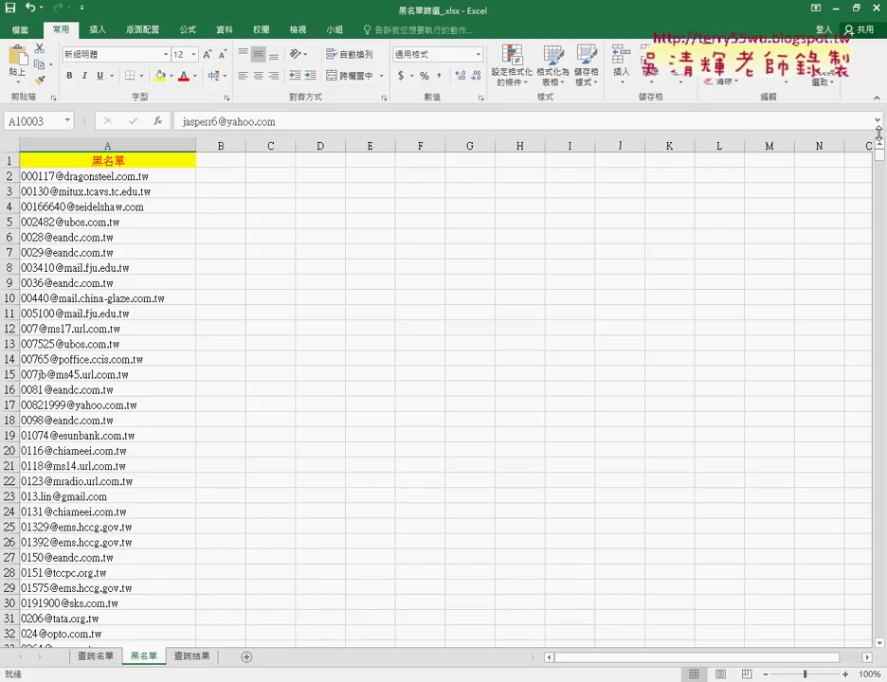
left_click(188, 162)
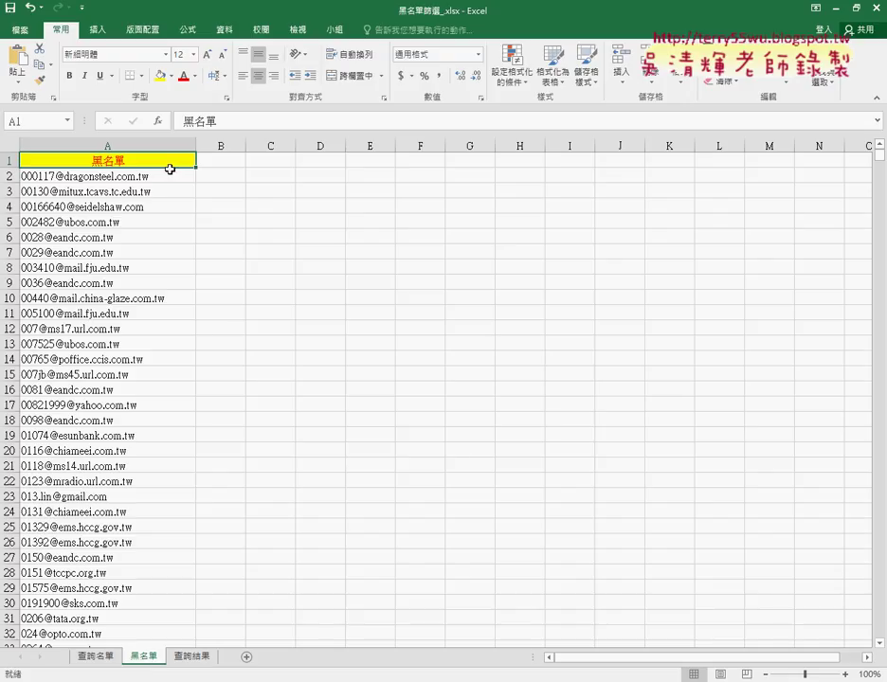
key("ctrl+Down")
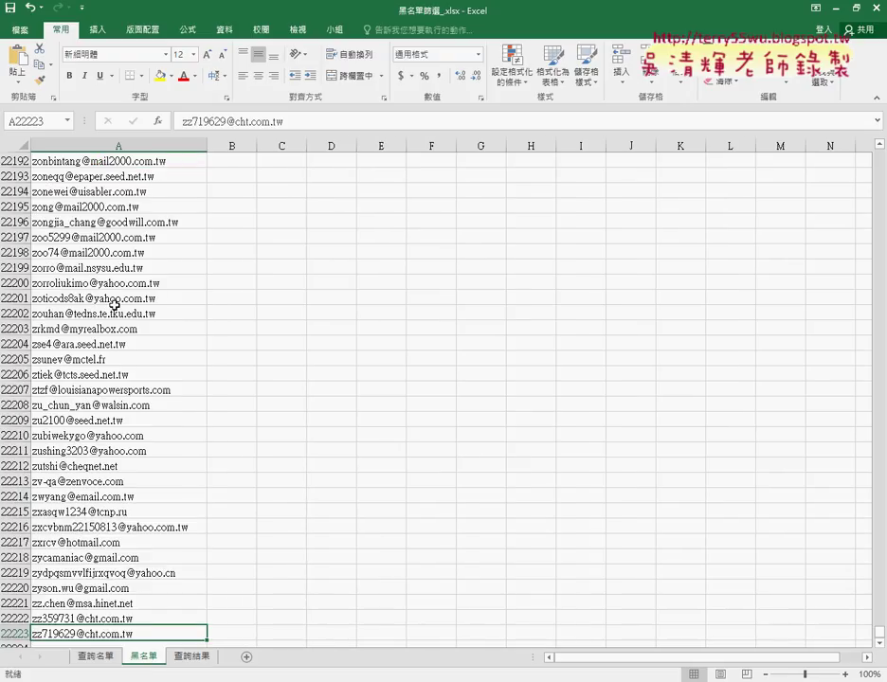
left_click(96, 655)
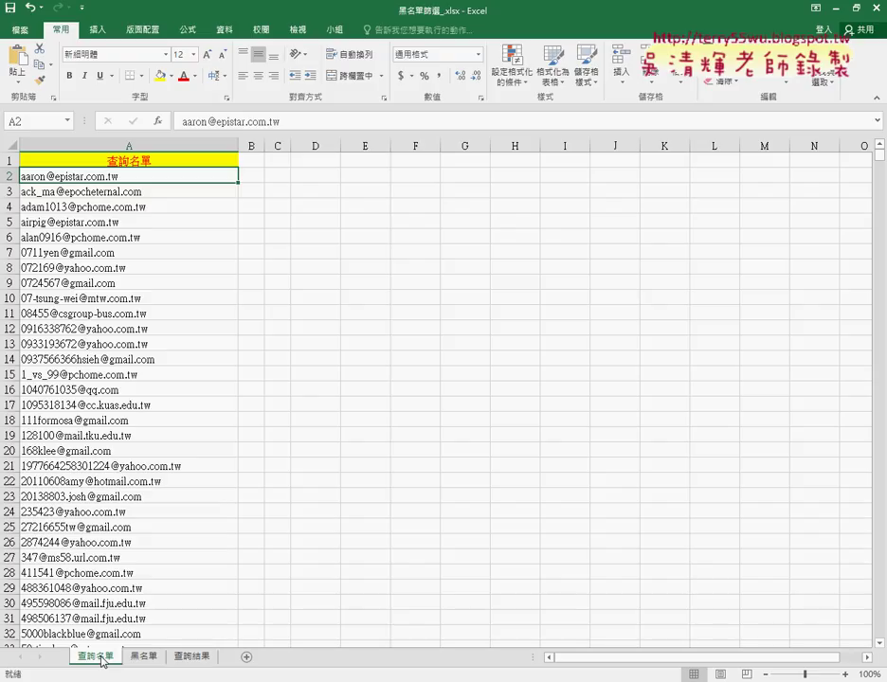
left_click(133, 158)
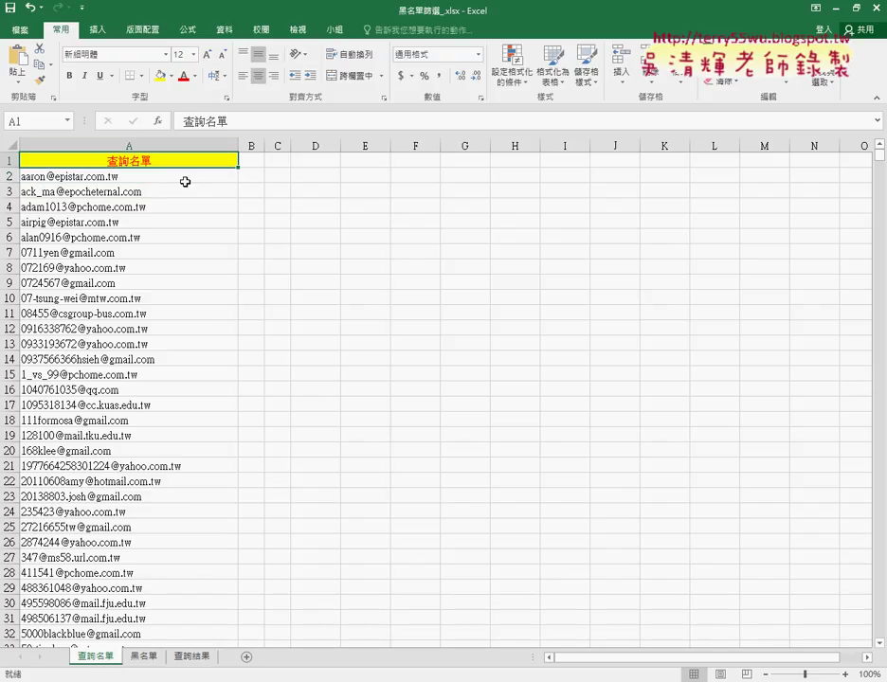
left_click(188, 181)
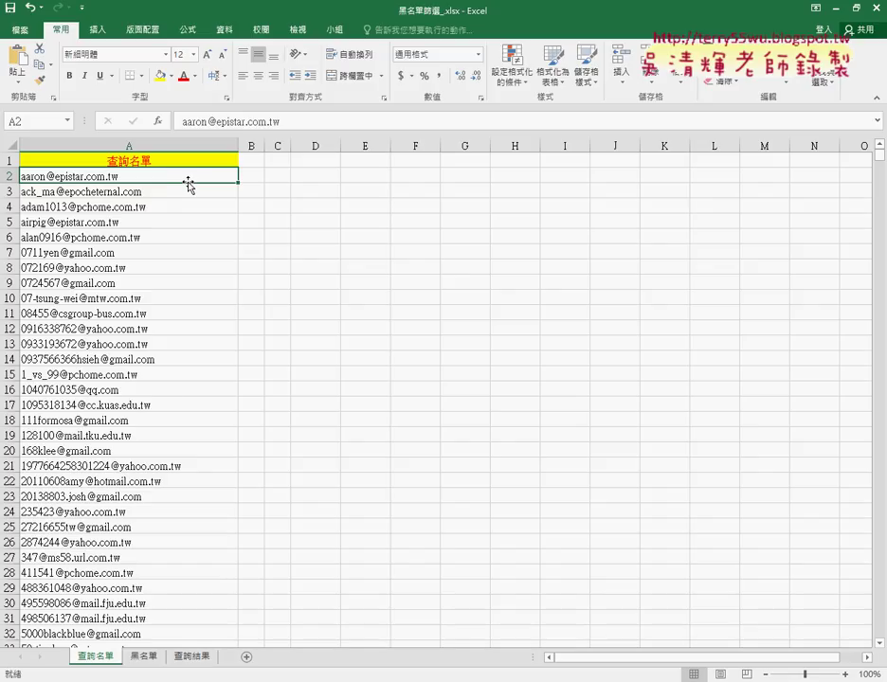
left_click(145, 655)
left_click(95, 656)
left_click(195, 656)
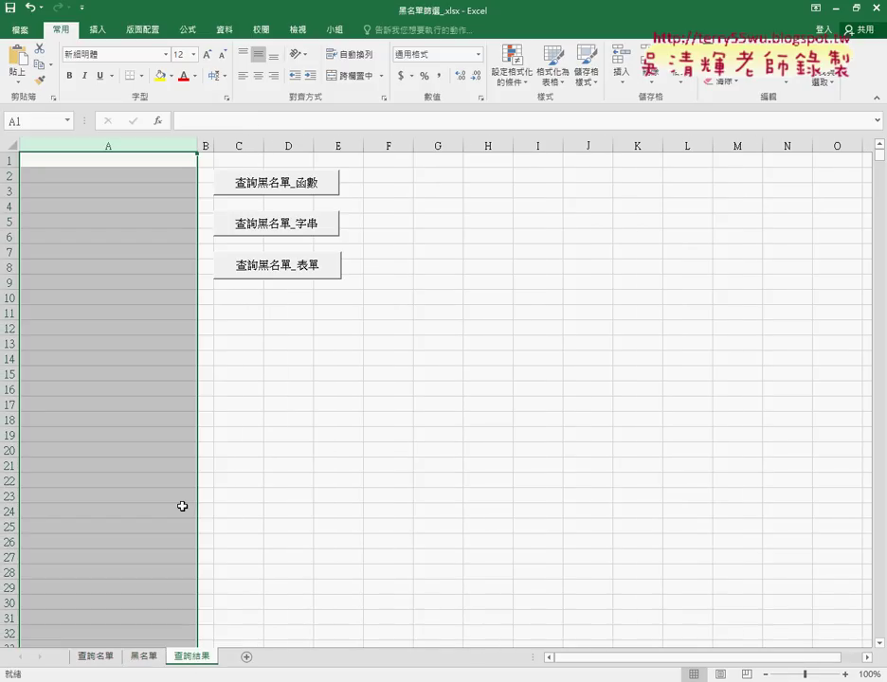
left_click(128, 159)
left_click(127, 178)
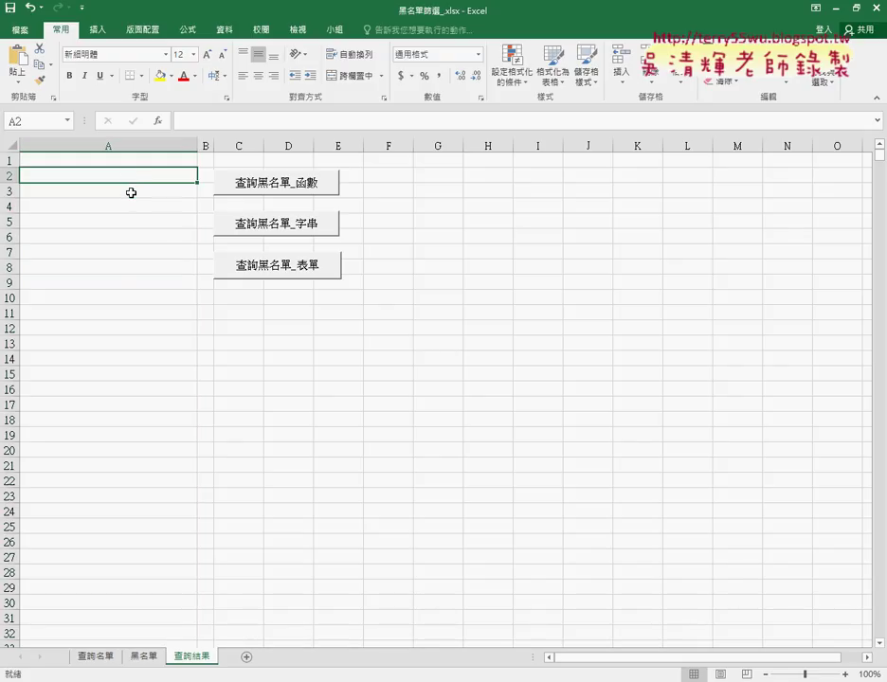
left_click(129, 192)
left_click(134, 207)
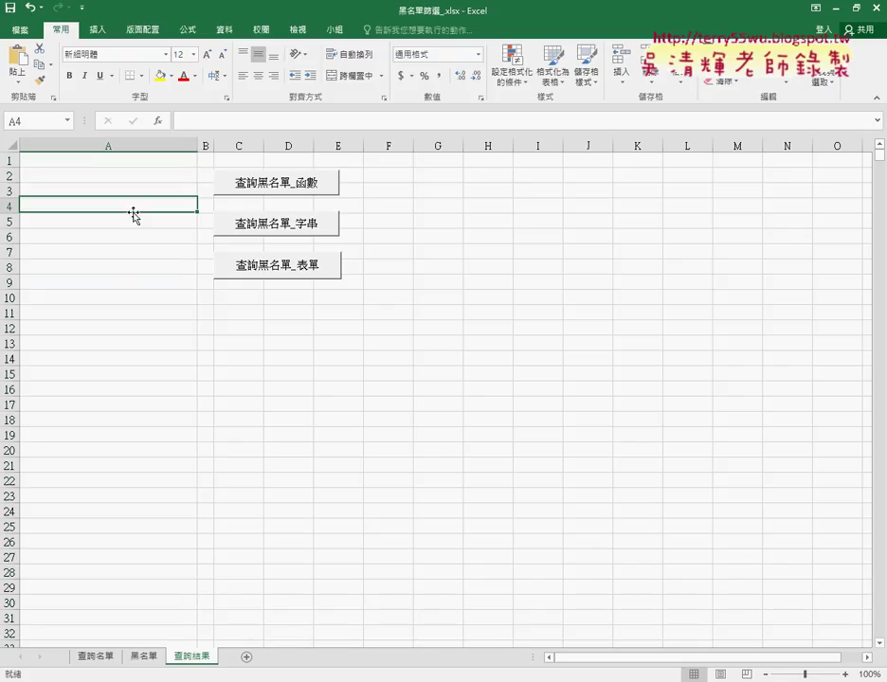
left_click(104, 655)
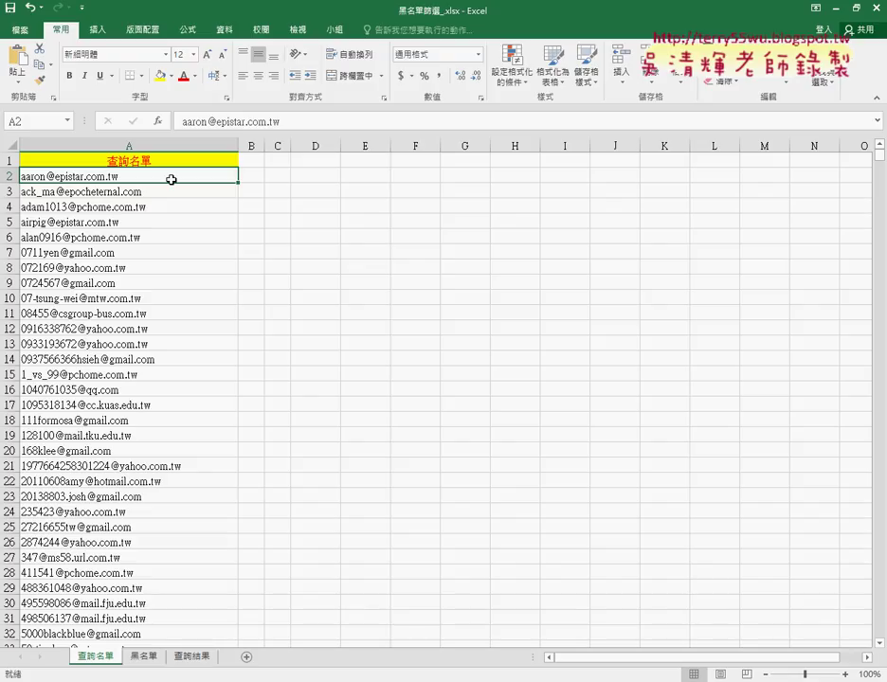
Step: Find All the copied A2 address in the 黑名單 sheet, locating its single match at A823
key("ctrl+c")
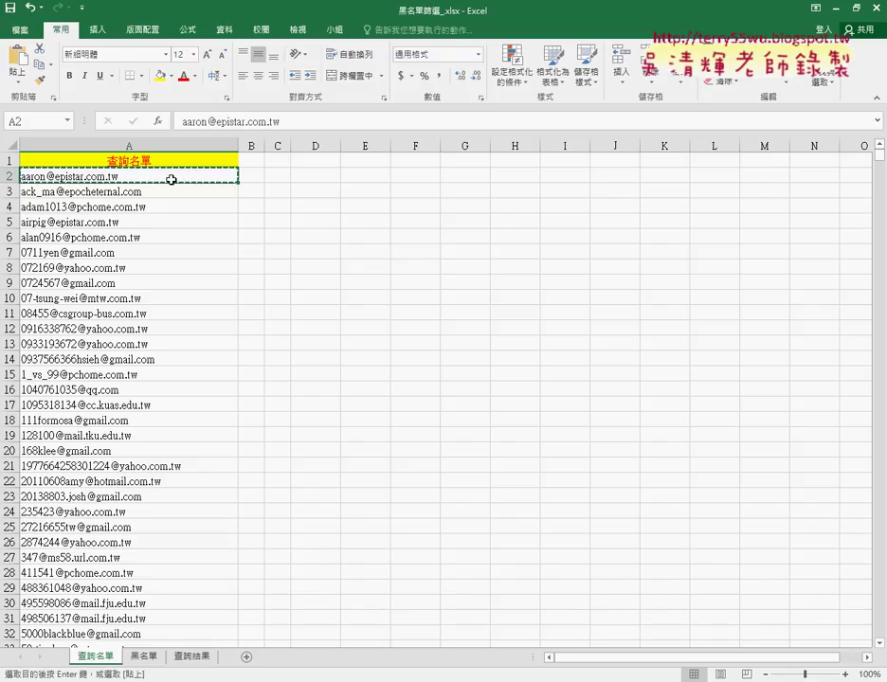
left_click(149, 662)
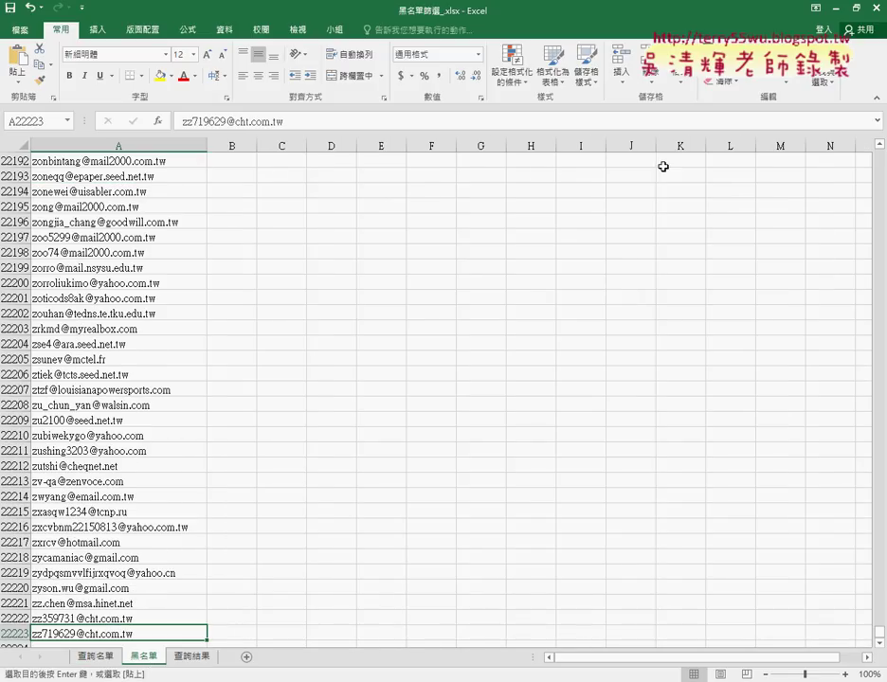
left_click(821, 83)
left_click(806, 98)
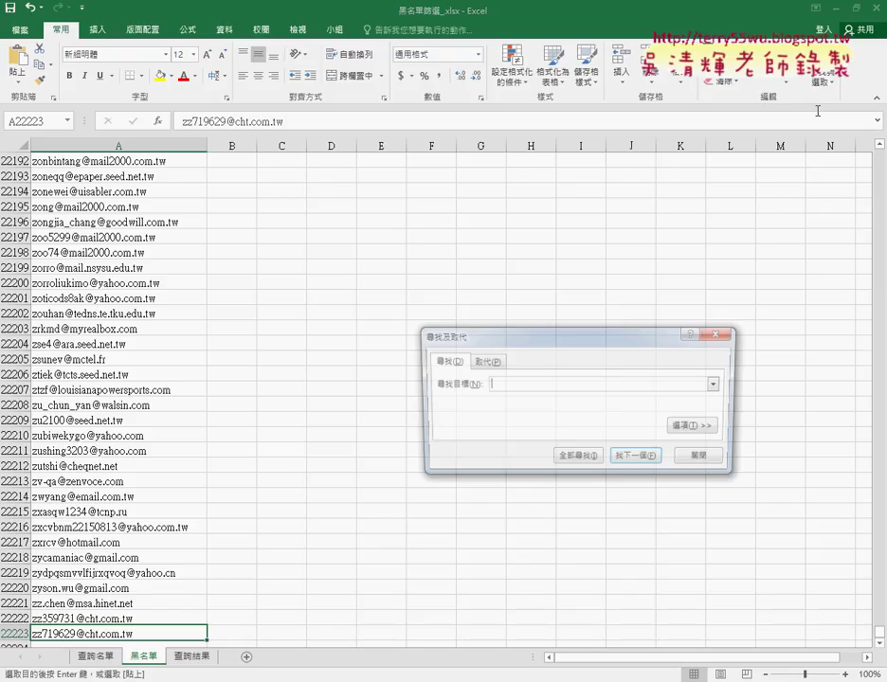
right_click(505, 385)
left_click(527, 429)
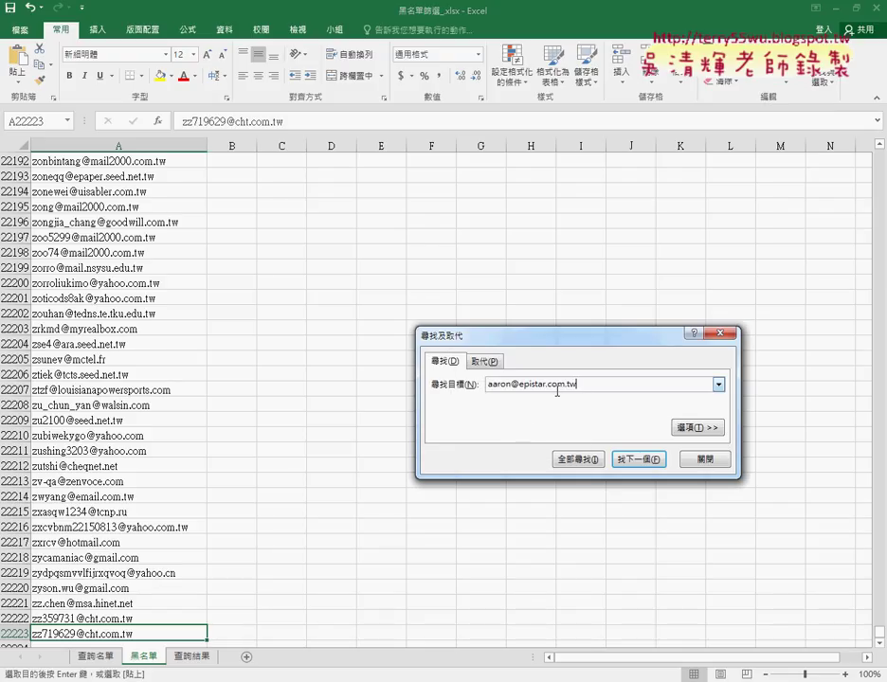
left_click(587, 461)
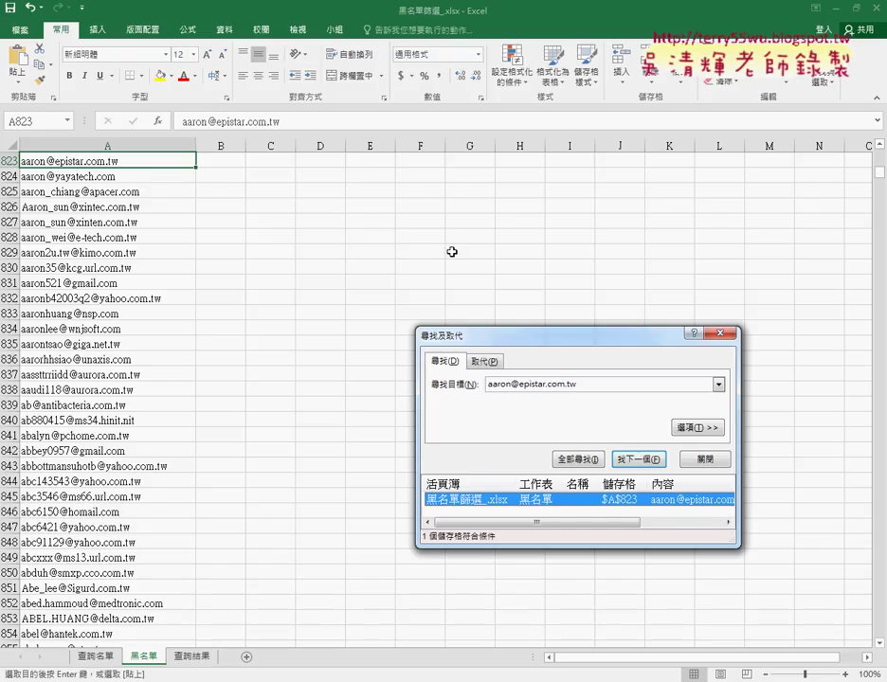
left_click(724, 334)
left_click(99, 662)
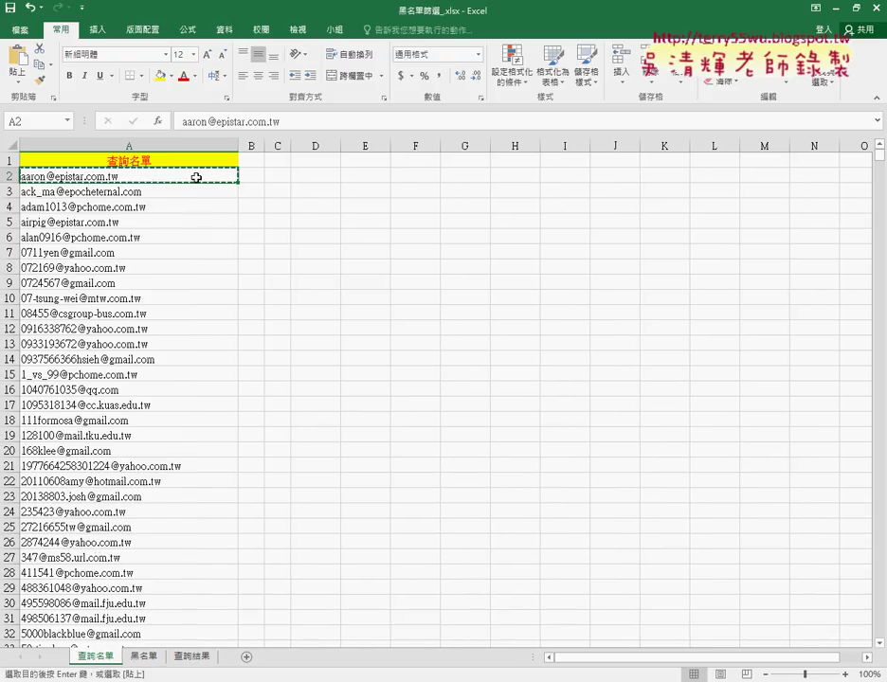
key("ctrl+Down")
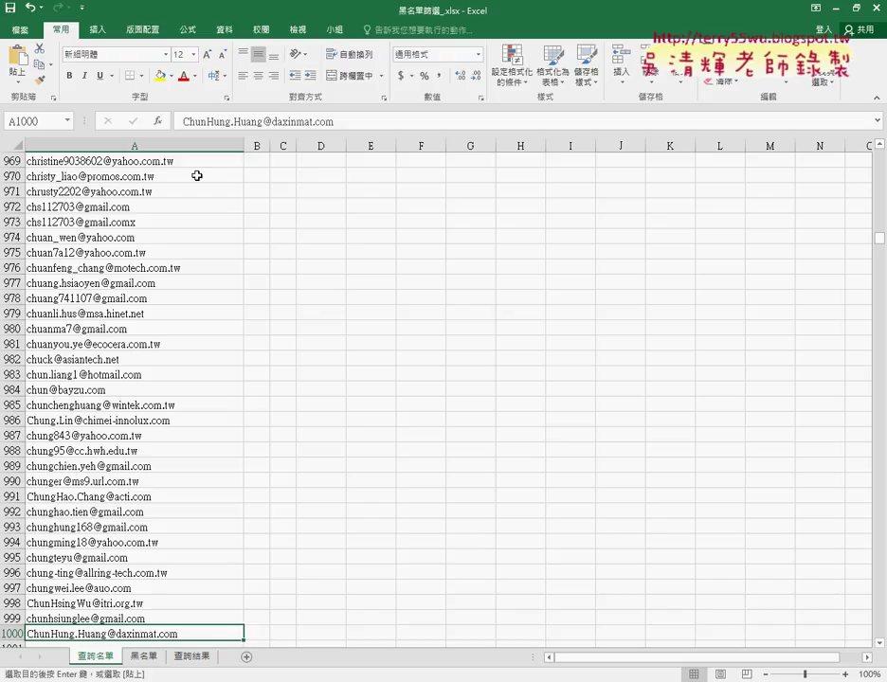
key("Down")
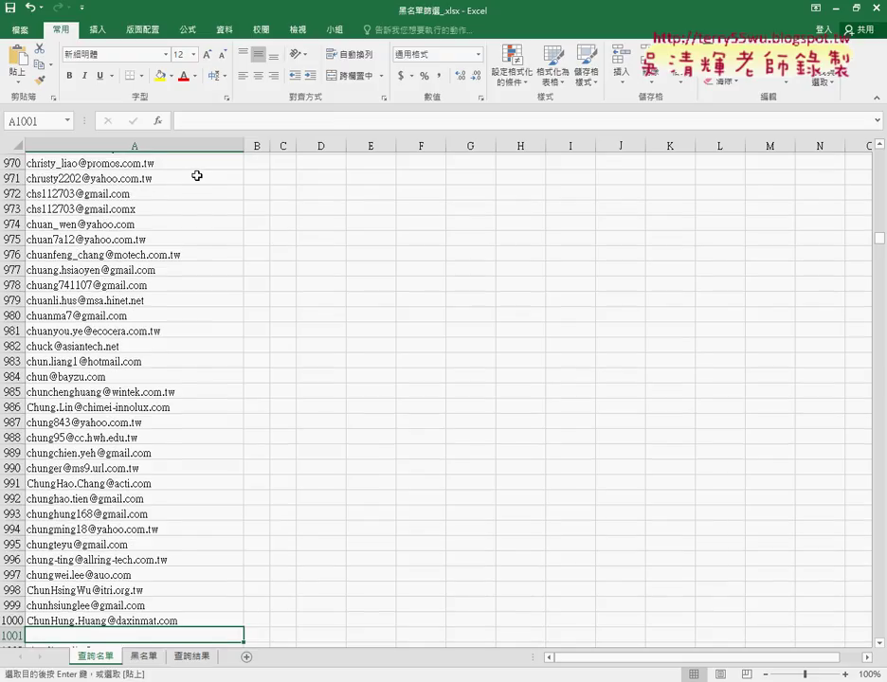
key("Down")
key("ctrl+Down")
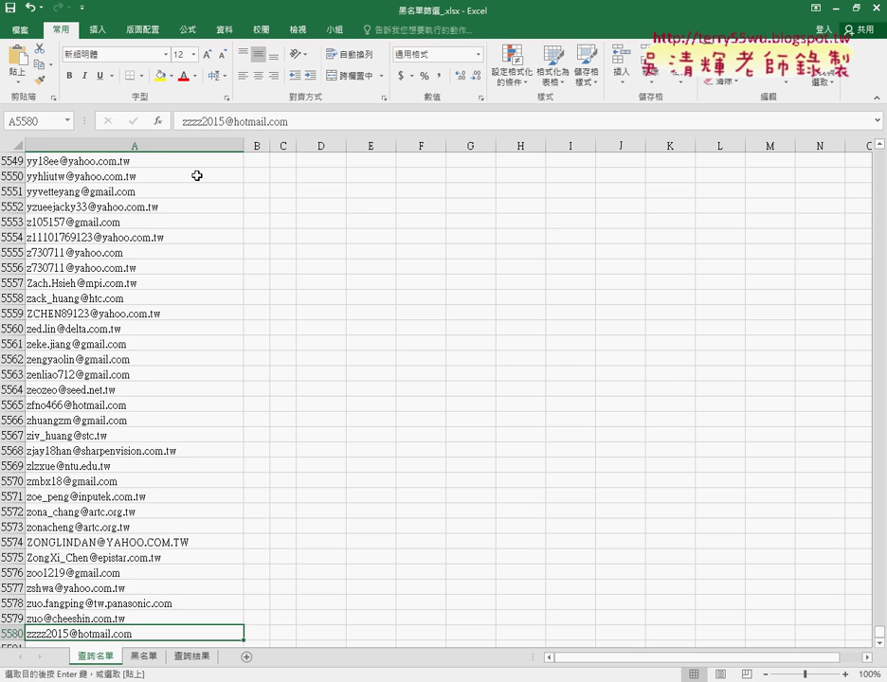
key("ctrl+Up")
key("ctrl+Down")
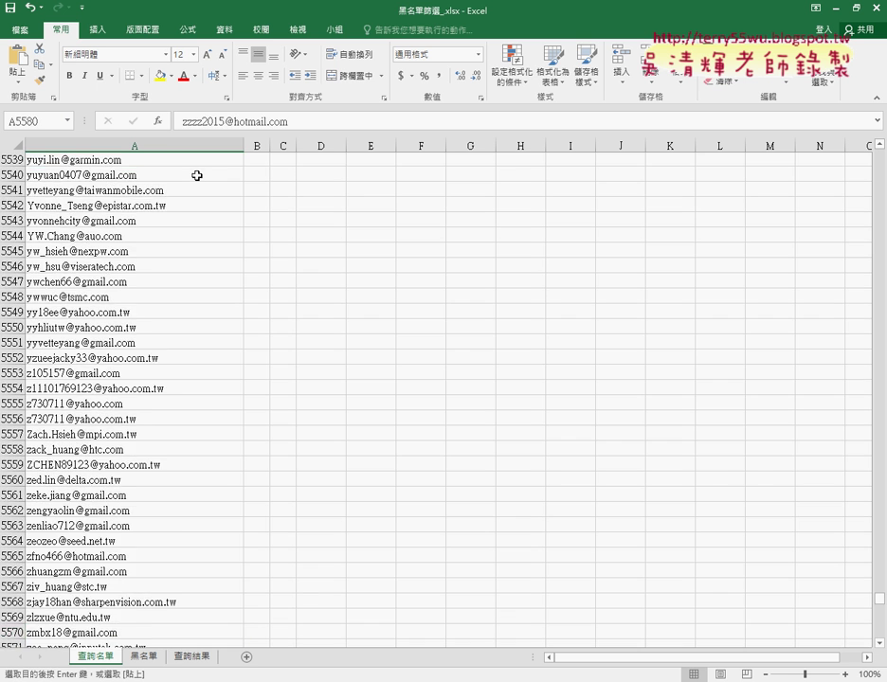
key("ctrl+Up")
key("ctrl+Up")
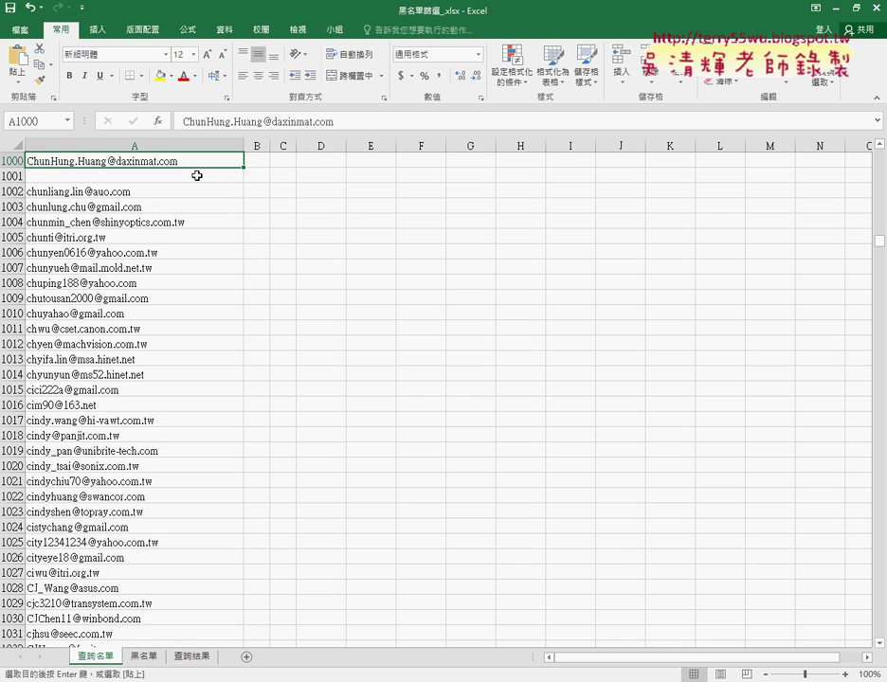
key("Up")
key("Up")
key("Up")
key("Up")
key("Up")
key("Up")
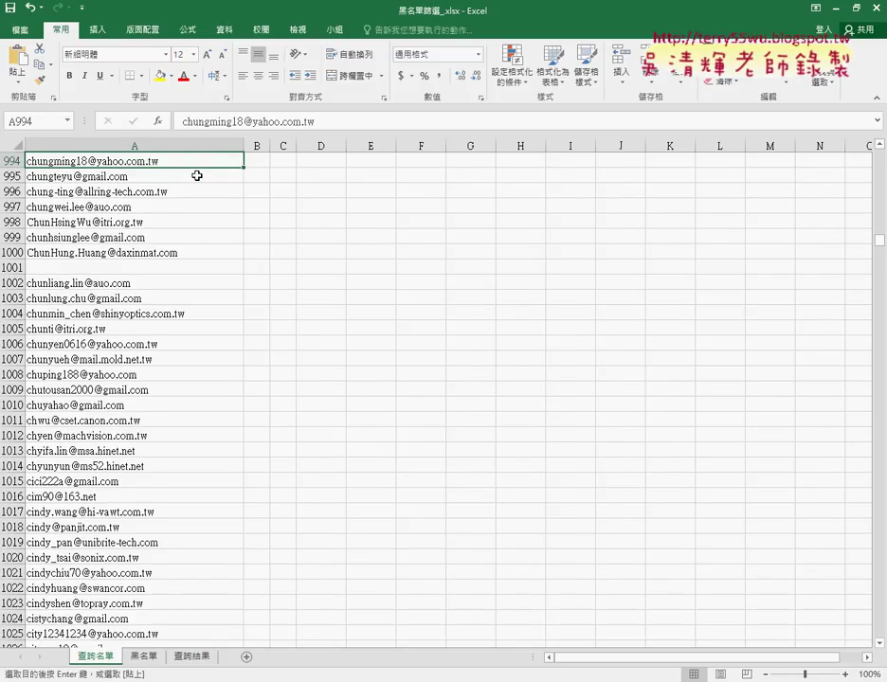
key("ctrl+Home")
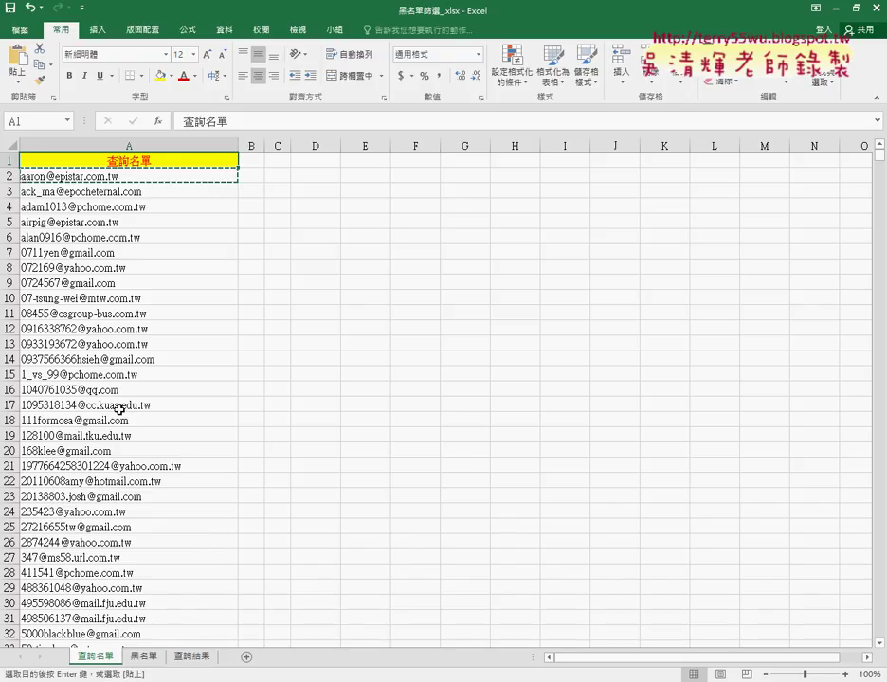
left_click(194, 655)
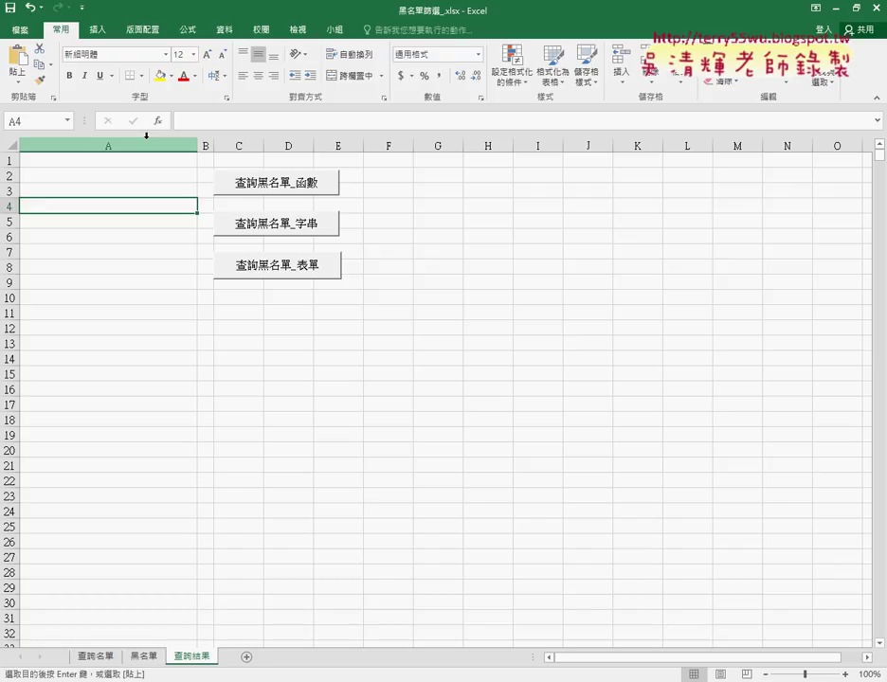
left_click(144, 656)
left_click(95, 655)
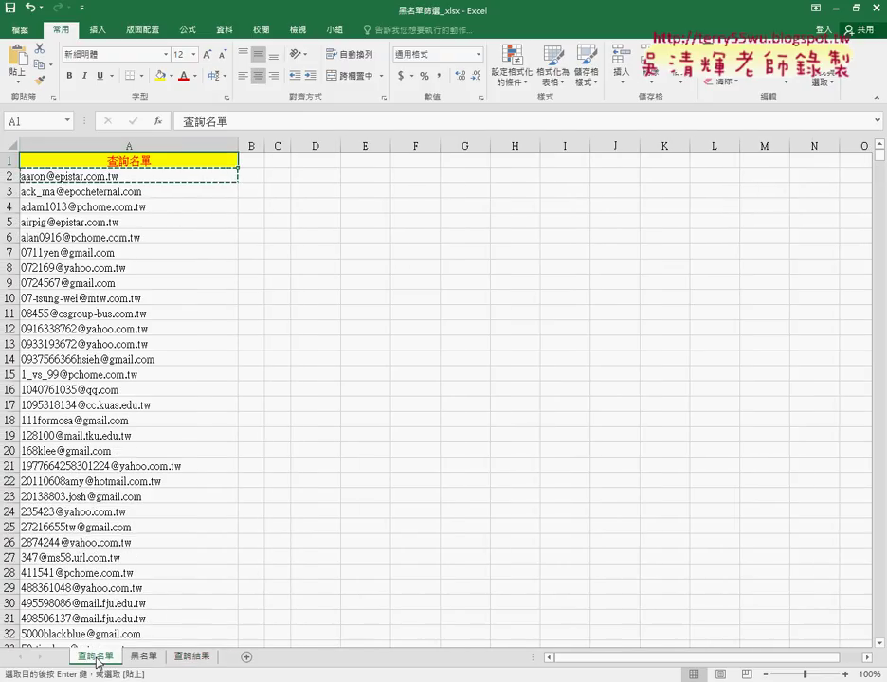